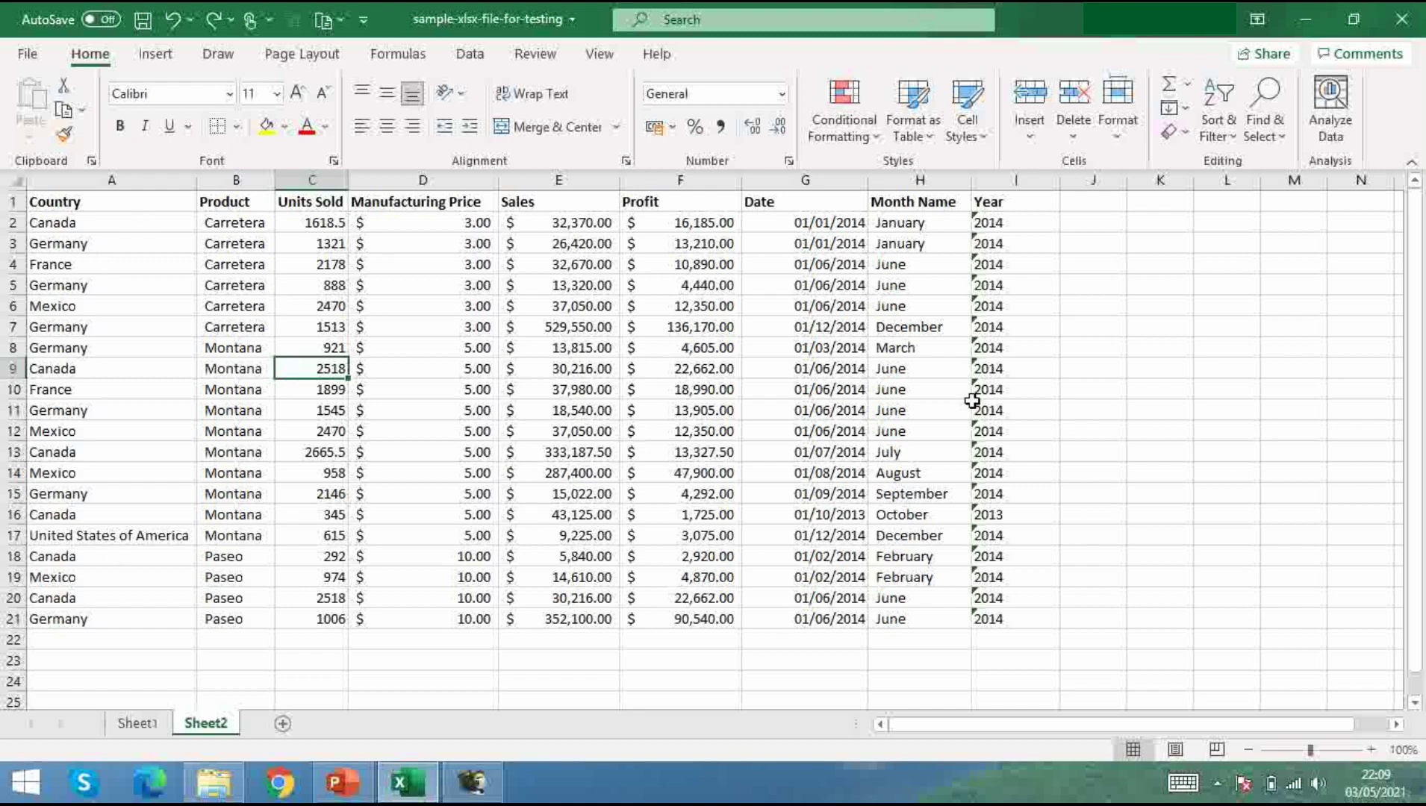
left_click(543, 450)
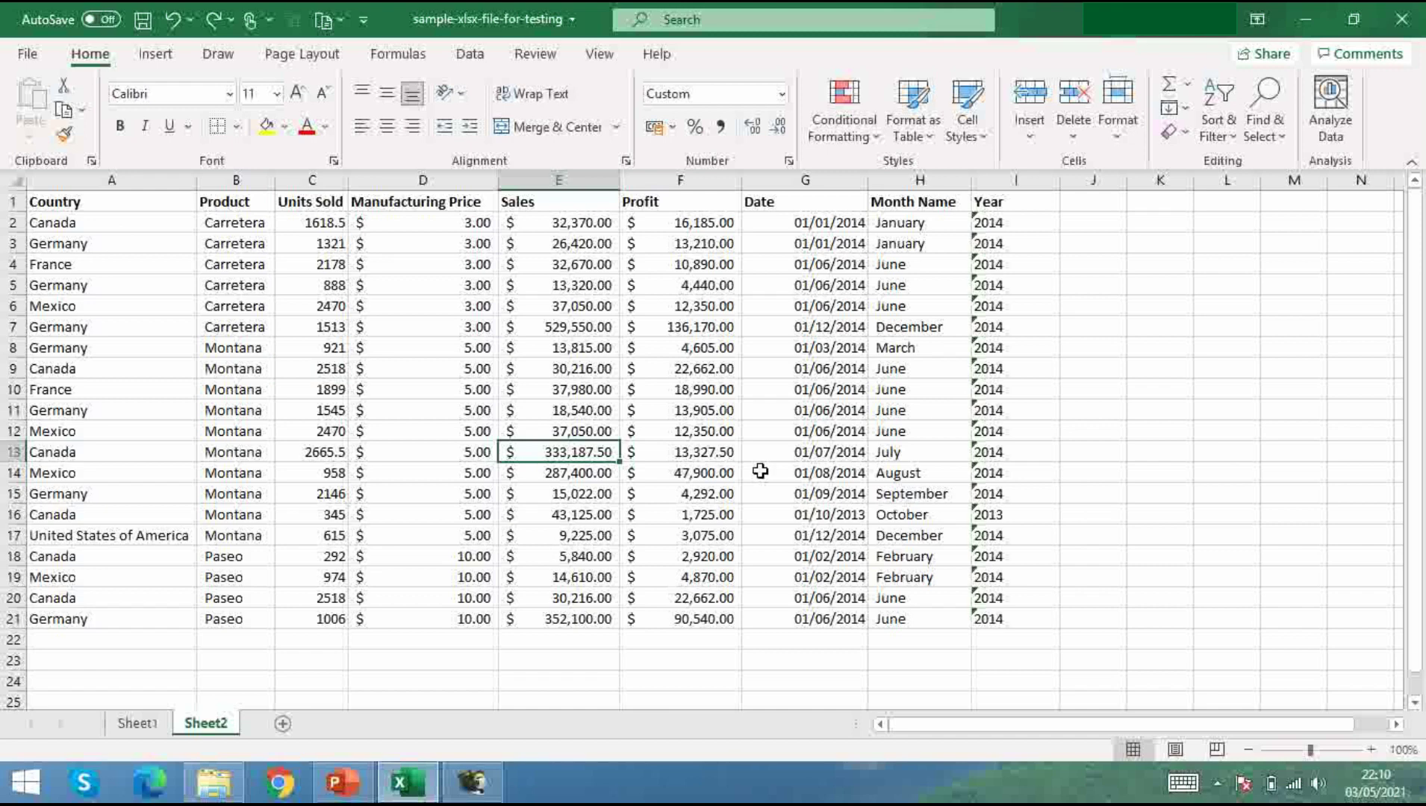
left_click(339, 409)
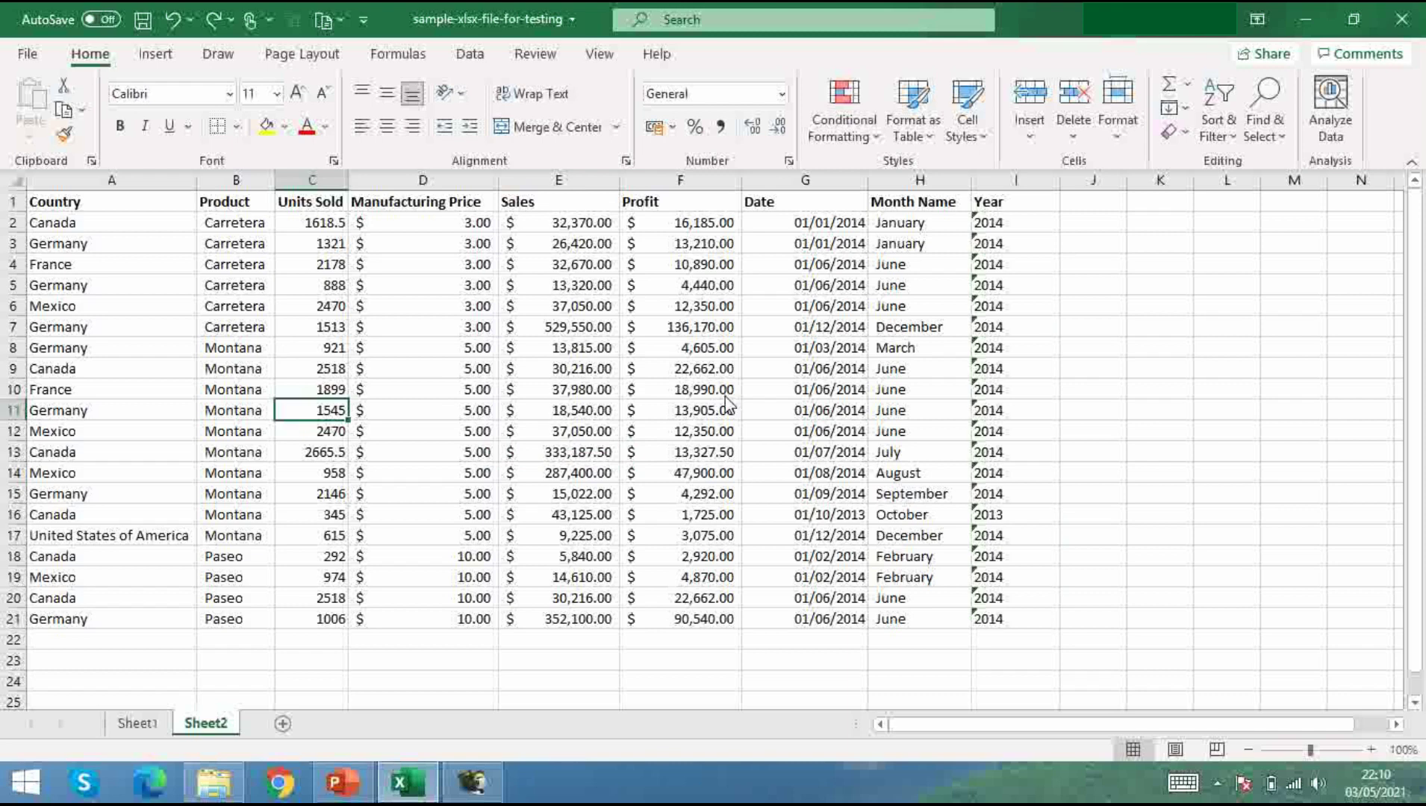
key("ctrl+t")
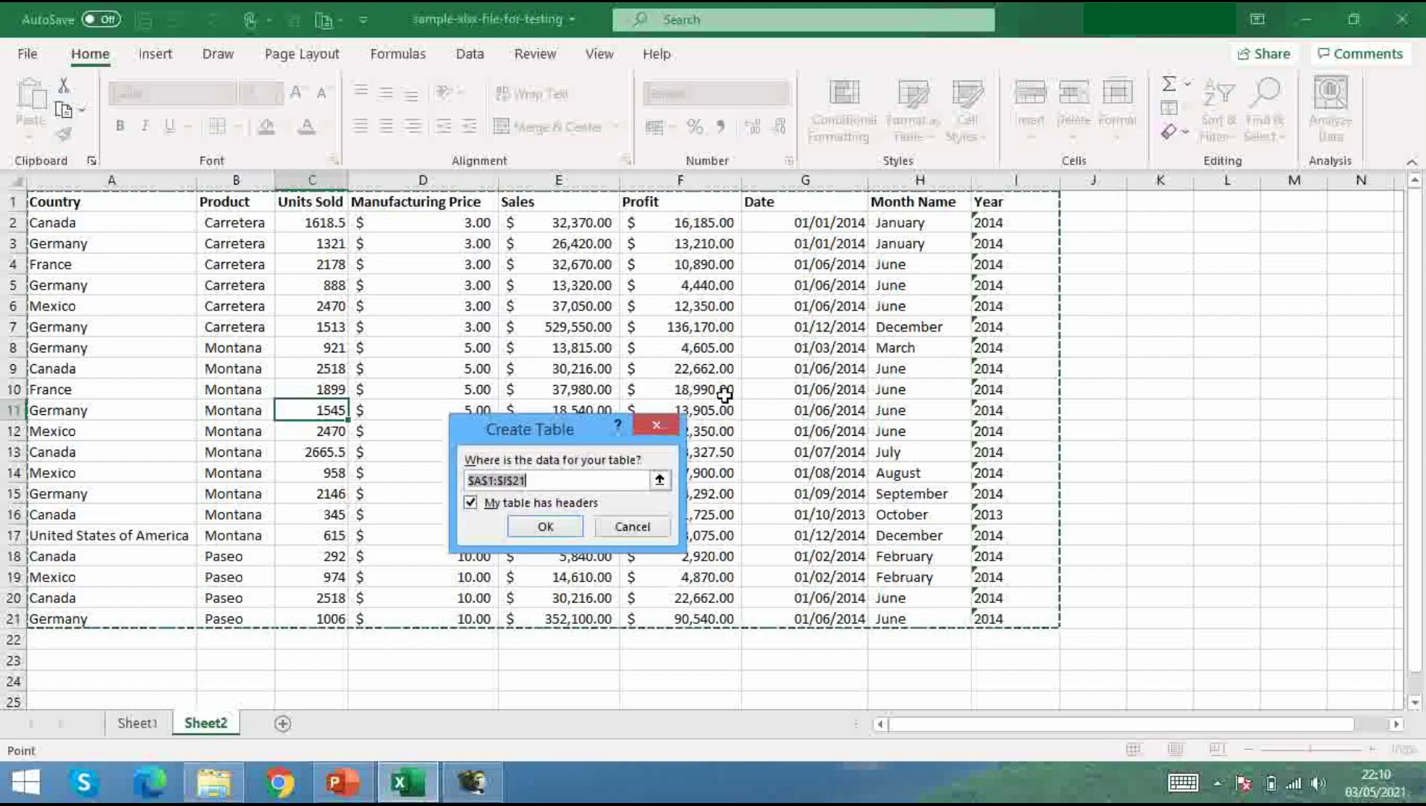
left_click(654, 426)
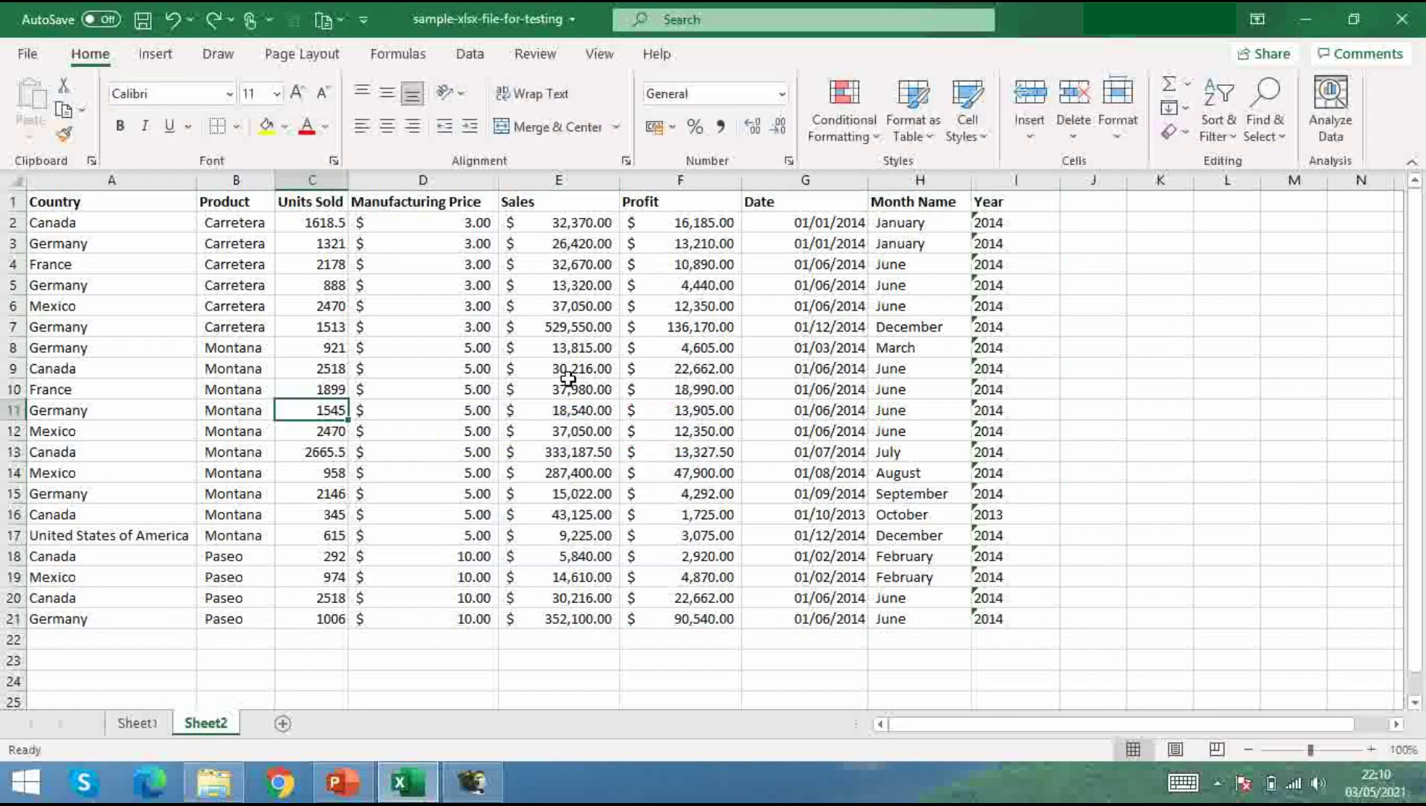
Step: Convert the data range A1:I21 on Sheet2 into a table with headers
left_click(158, 58)
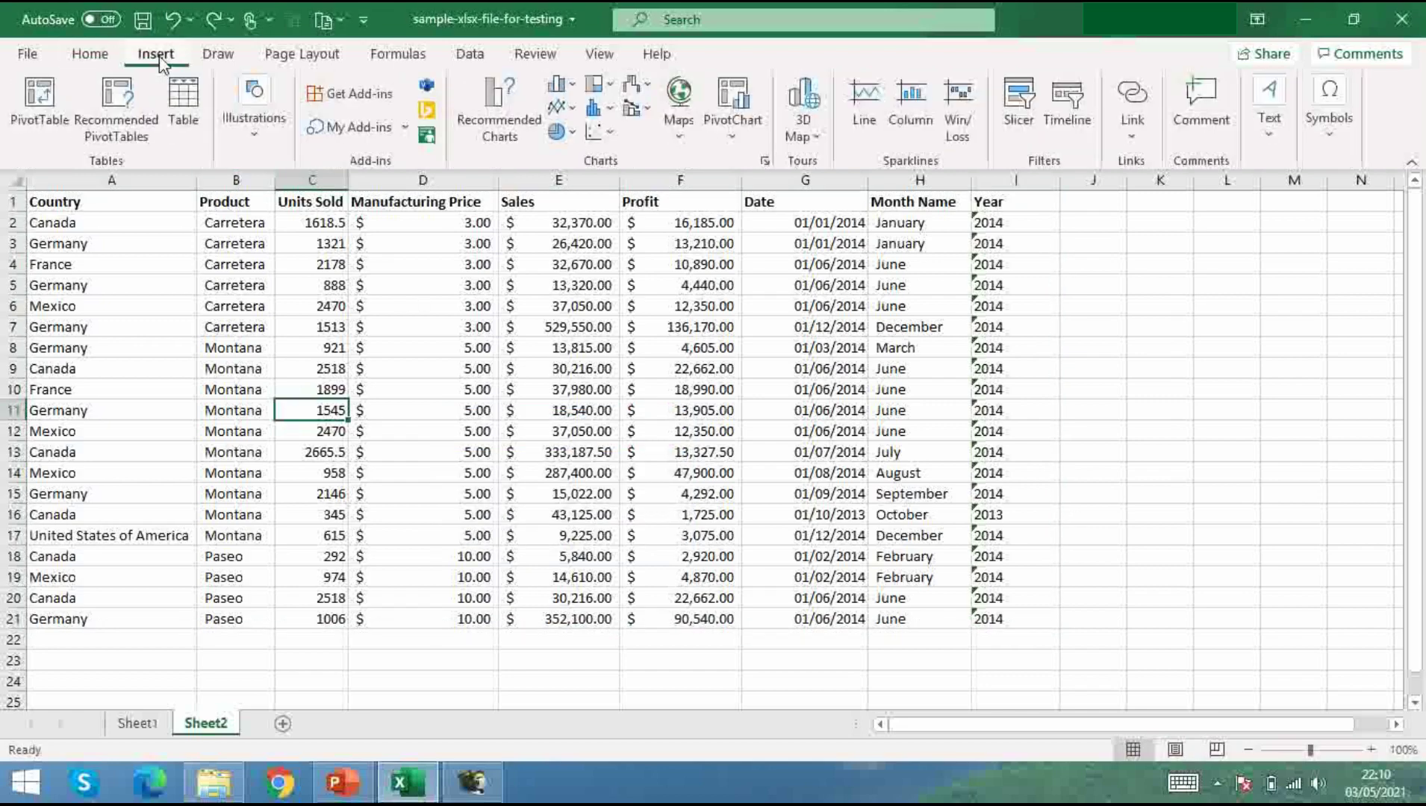
left_click(184, 100)
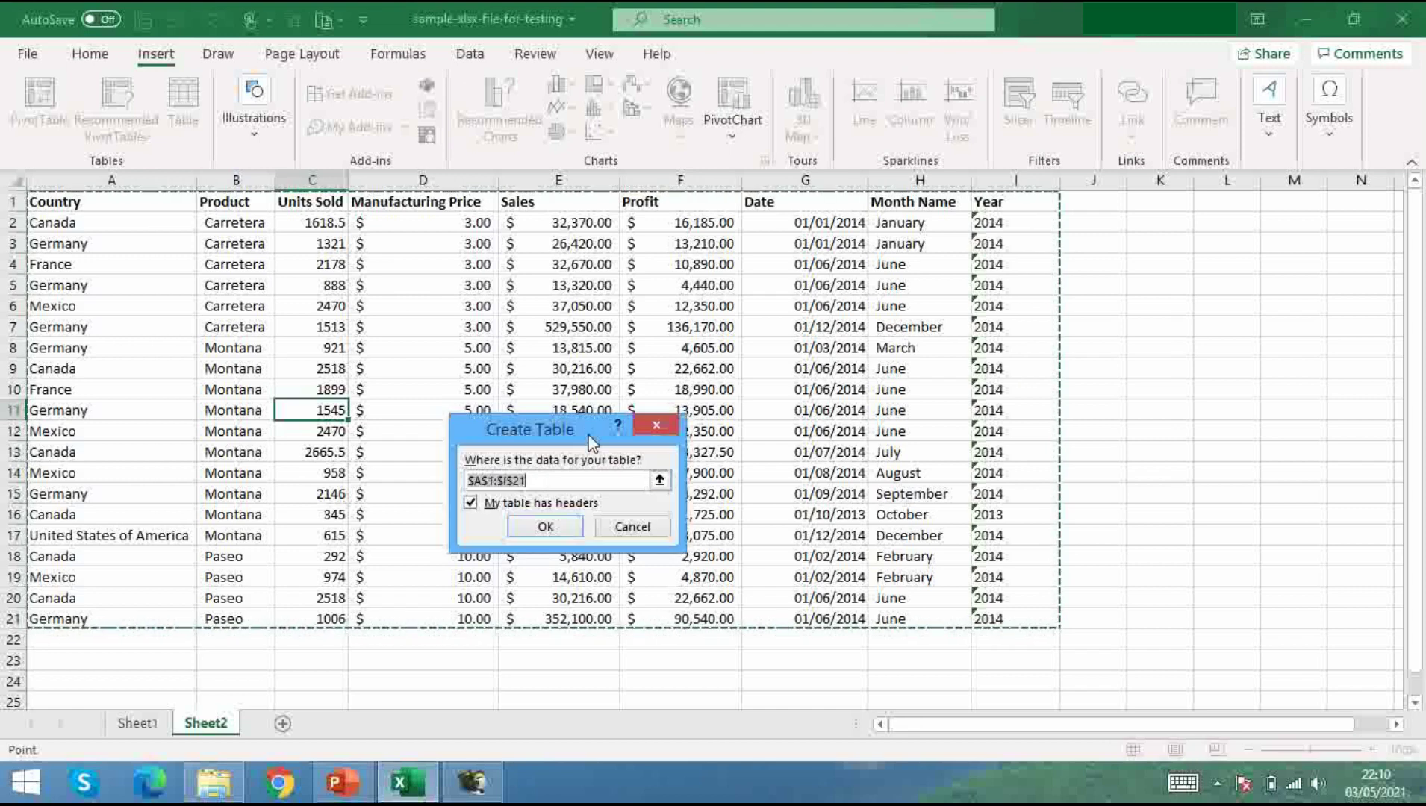
left_click_drag(588, 434, 583, 288)
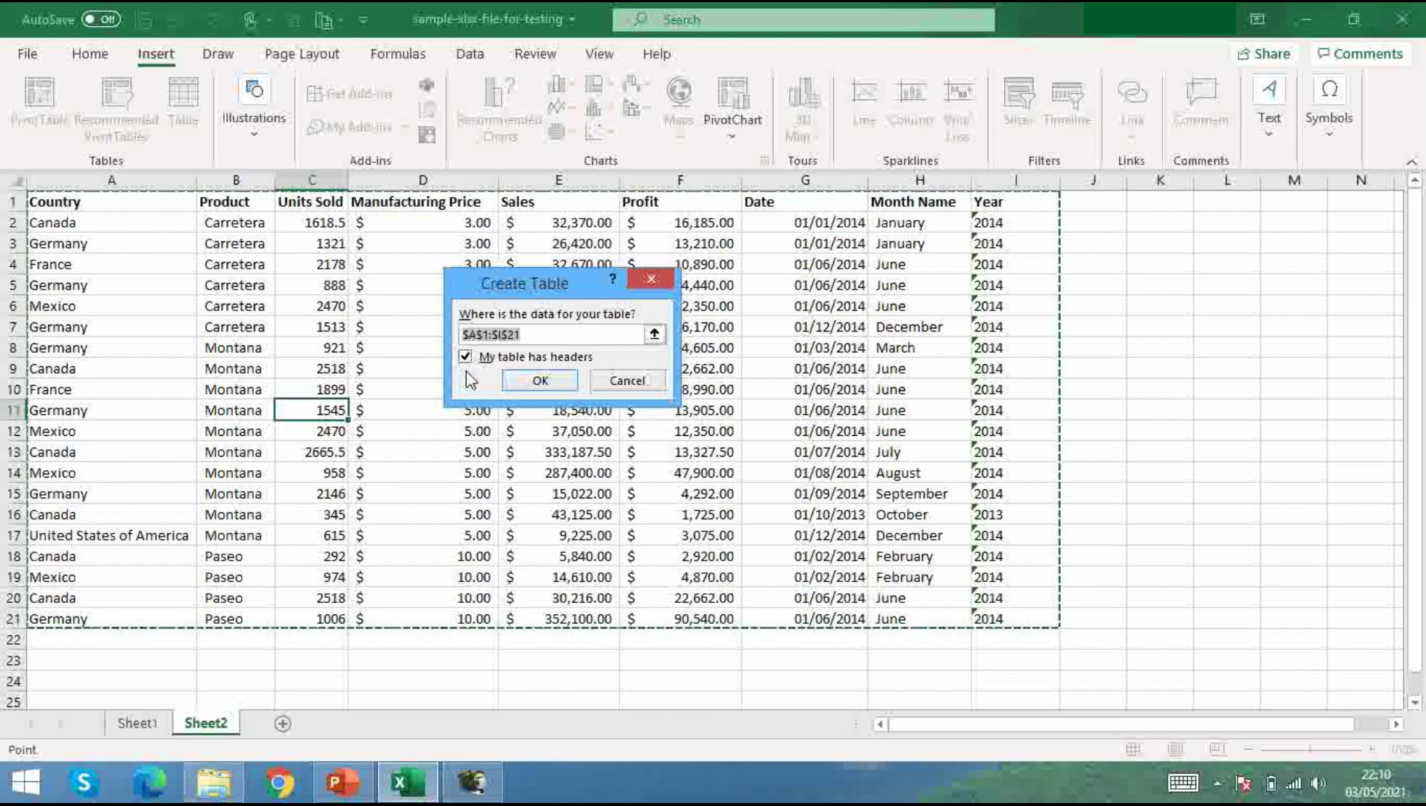
left_click(533, 381)
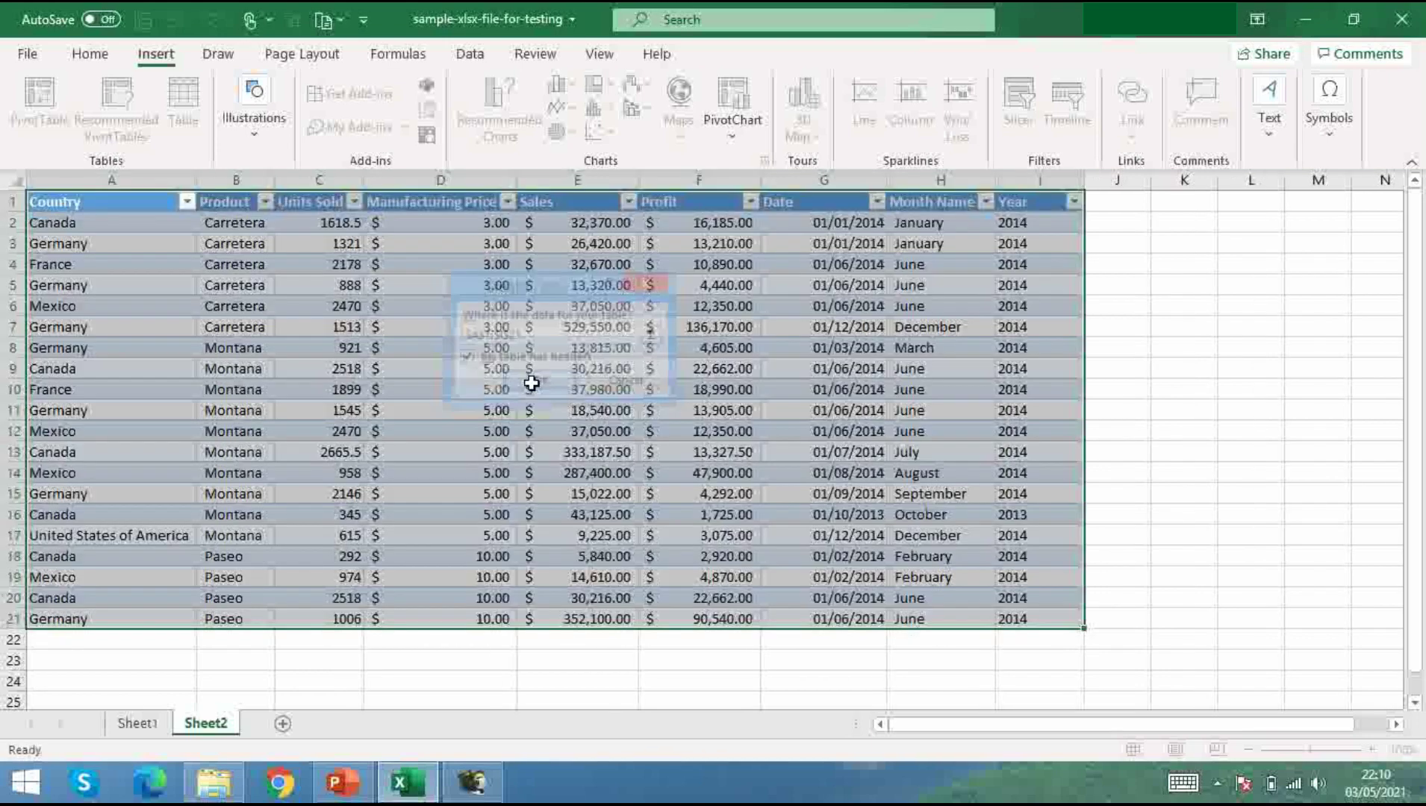
left_click(619, 427)
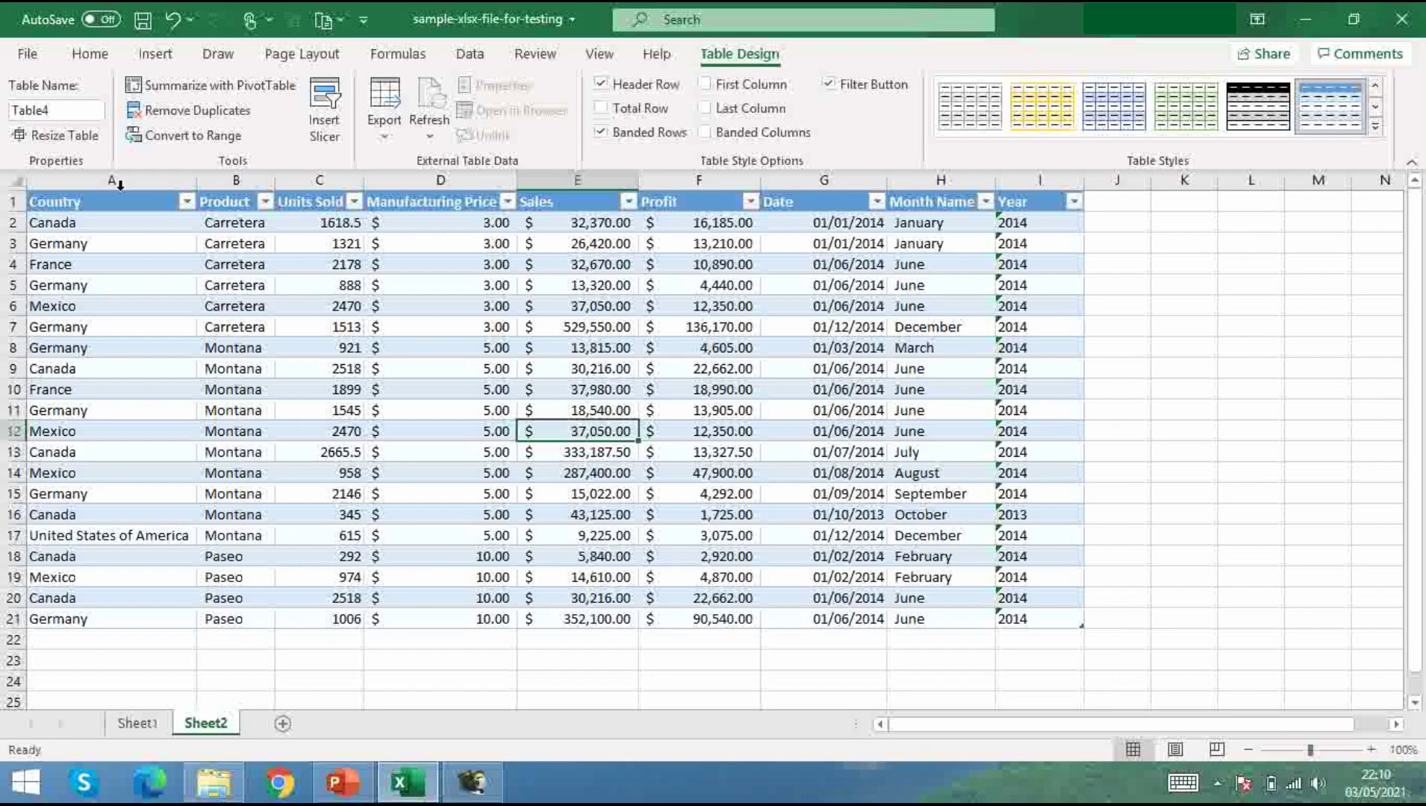
Step: Rename the table as Sales_table
left_click(62, 110)
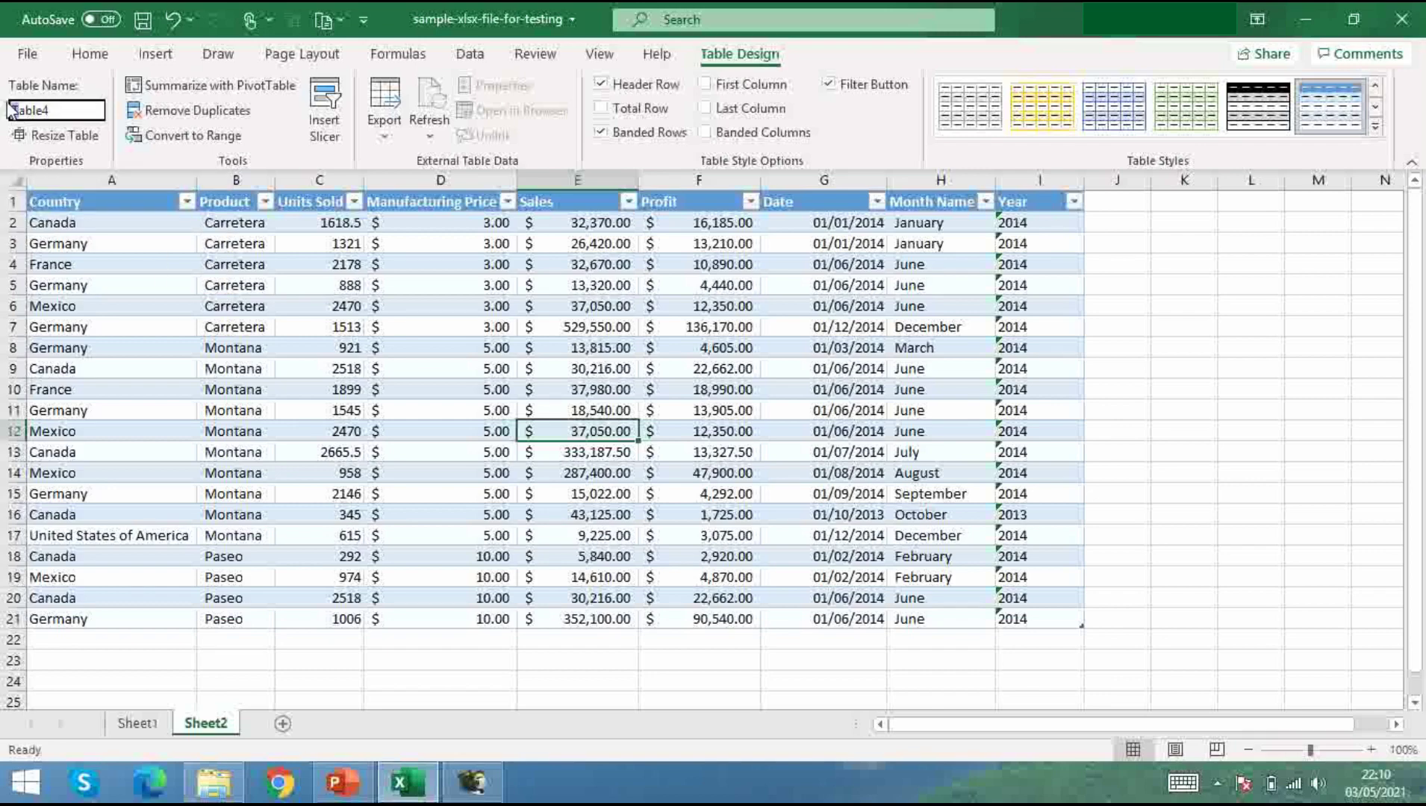
double_click(60, 111)
type("Sales_table")
left_click(402, 303)
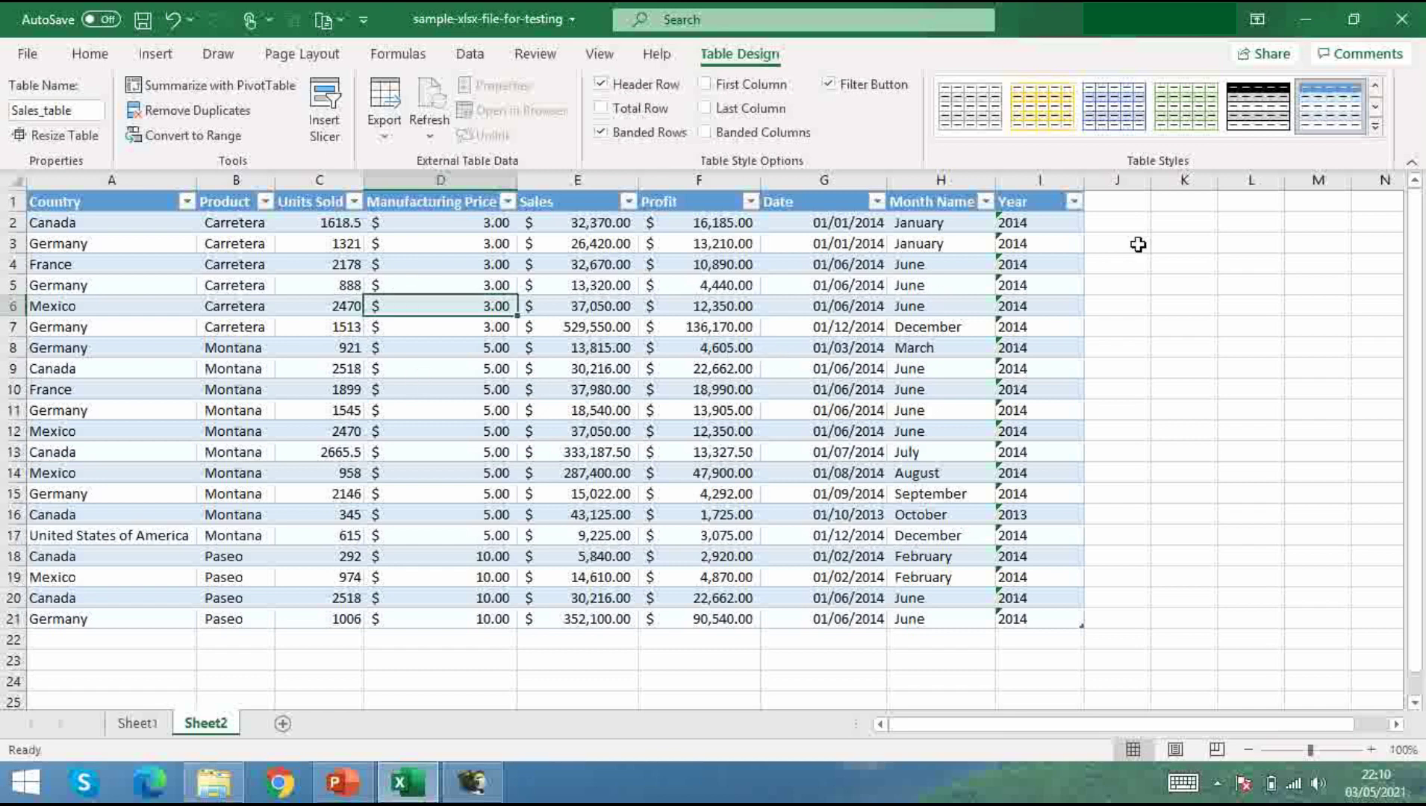
Step: Apply the black banded table style from the Medium group to the sales table
left_click(1376, 131)
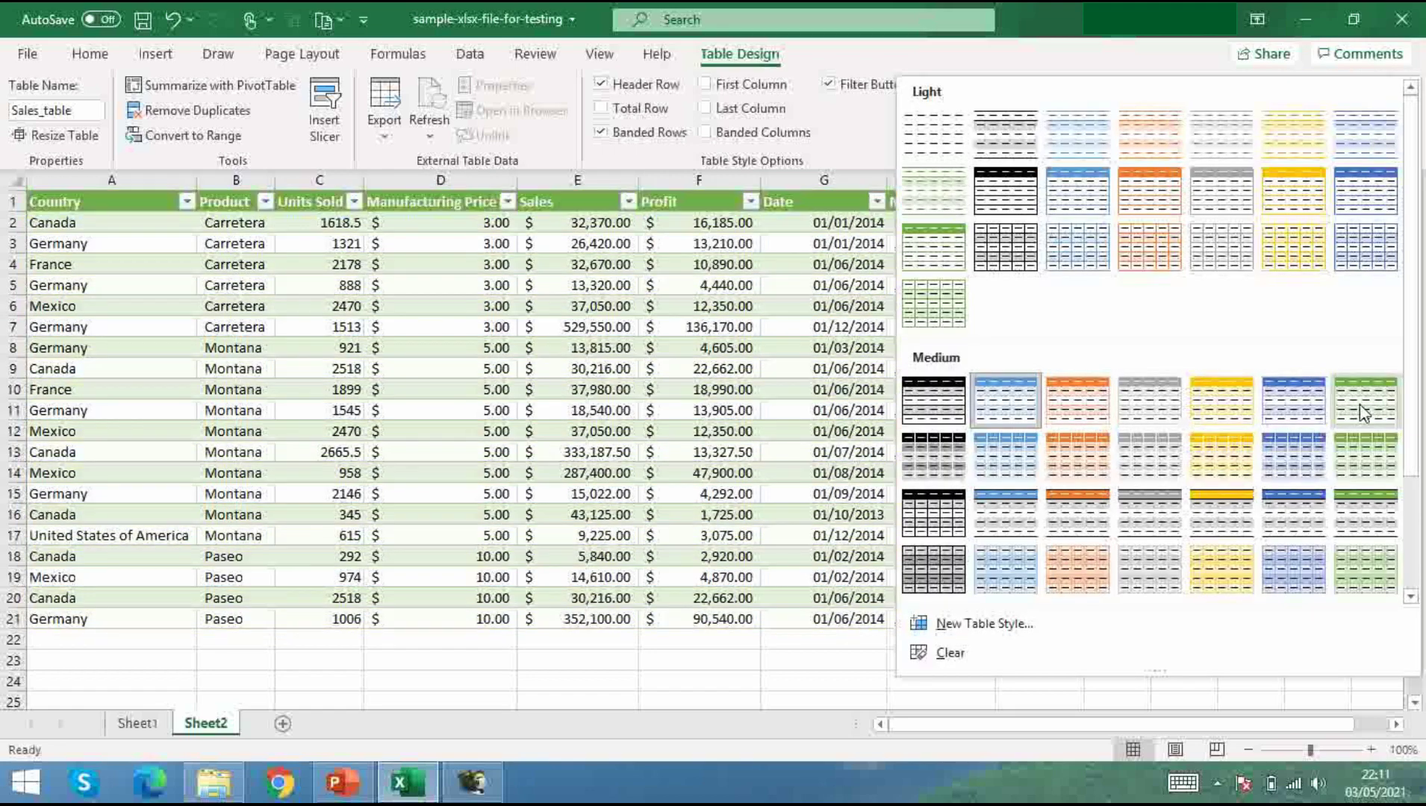
left_click(931, 415)
left_click(325, 261)
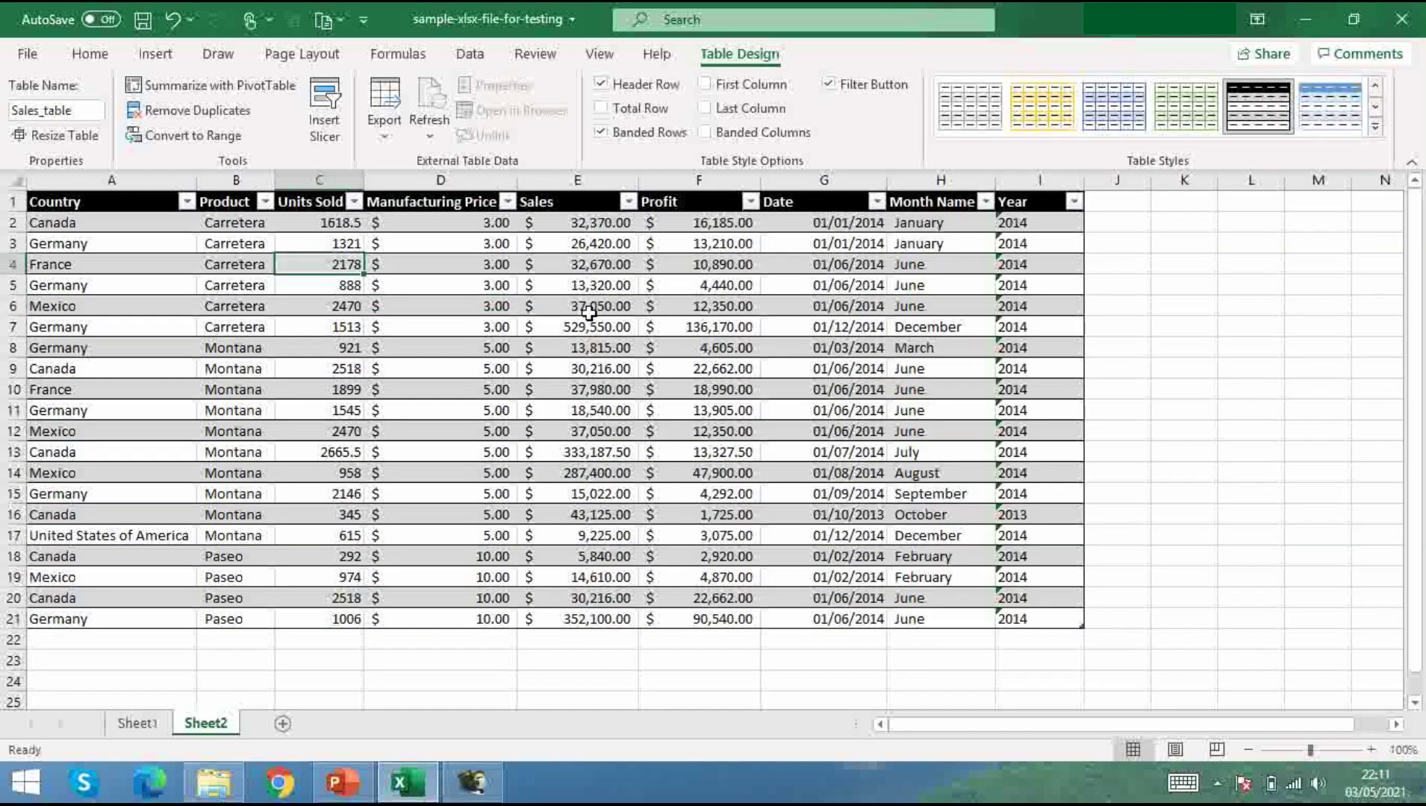
Step: Try removing the table's duplicate rows based only on the Country column, and undo the removal
left_click(441, 345)
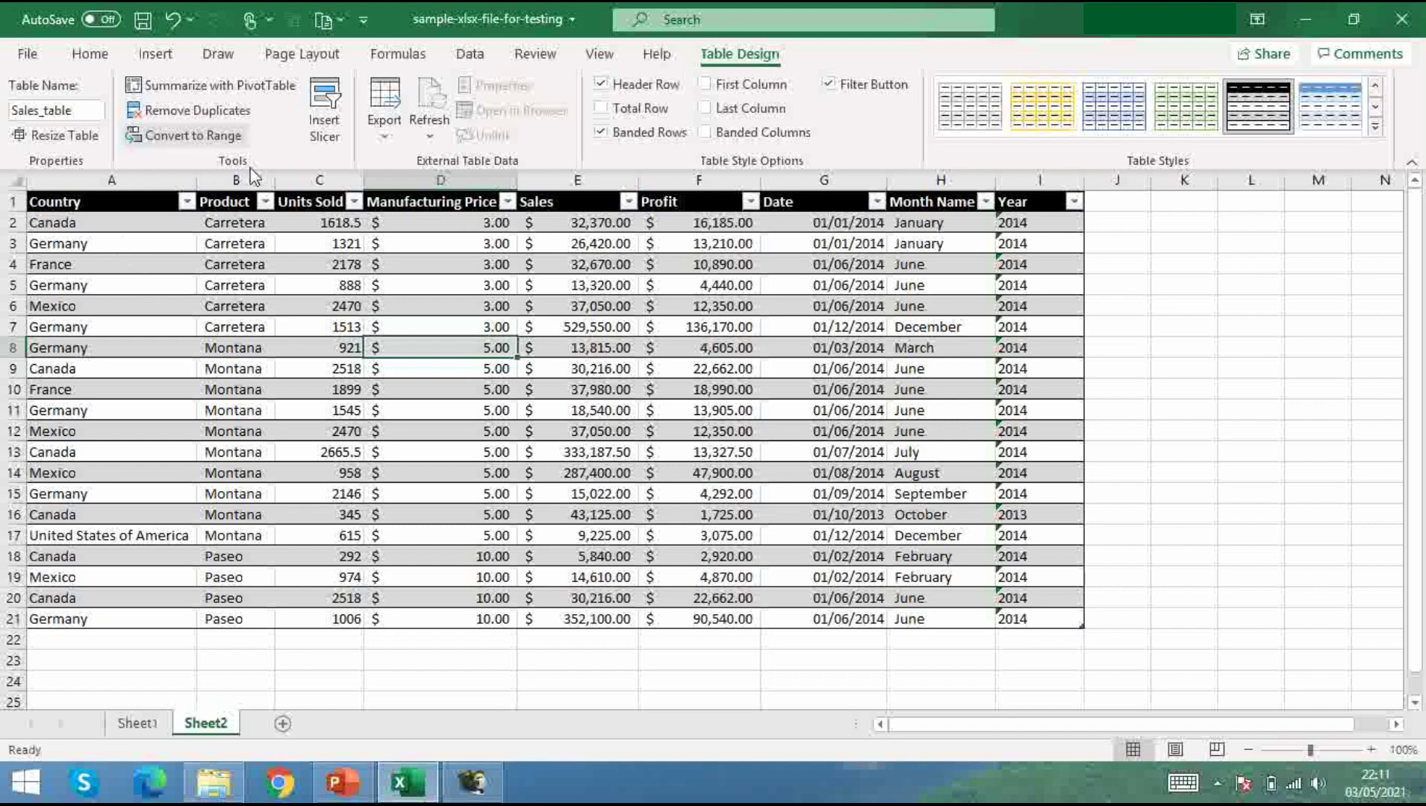
left_click(230, 110)
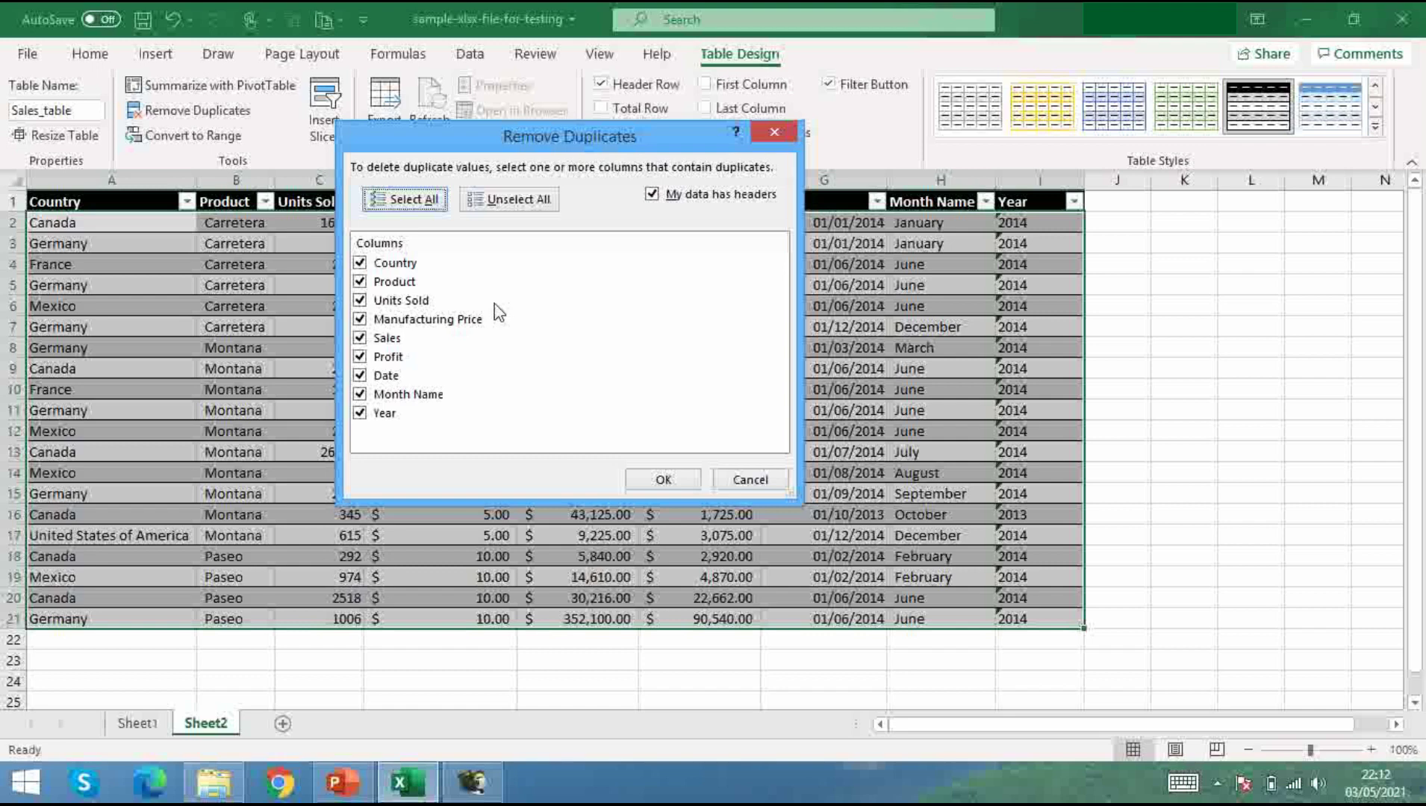
left_click(361, 282)
left_click(361, 300)
left_click(360, 319)
left_click(361, 338)
left_click(361, 356)
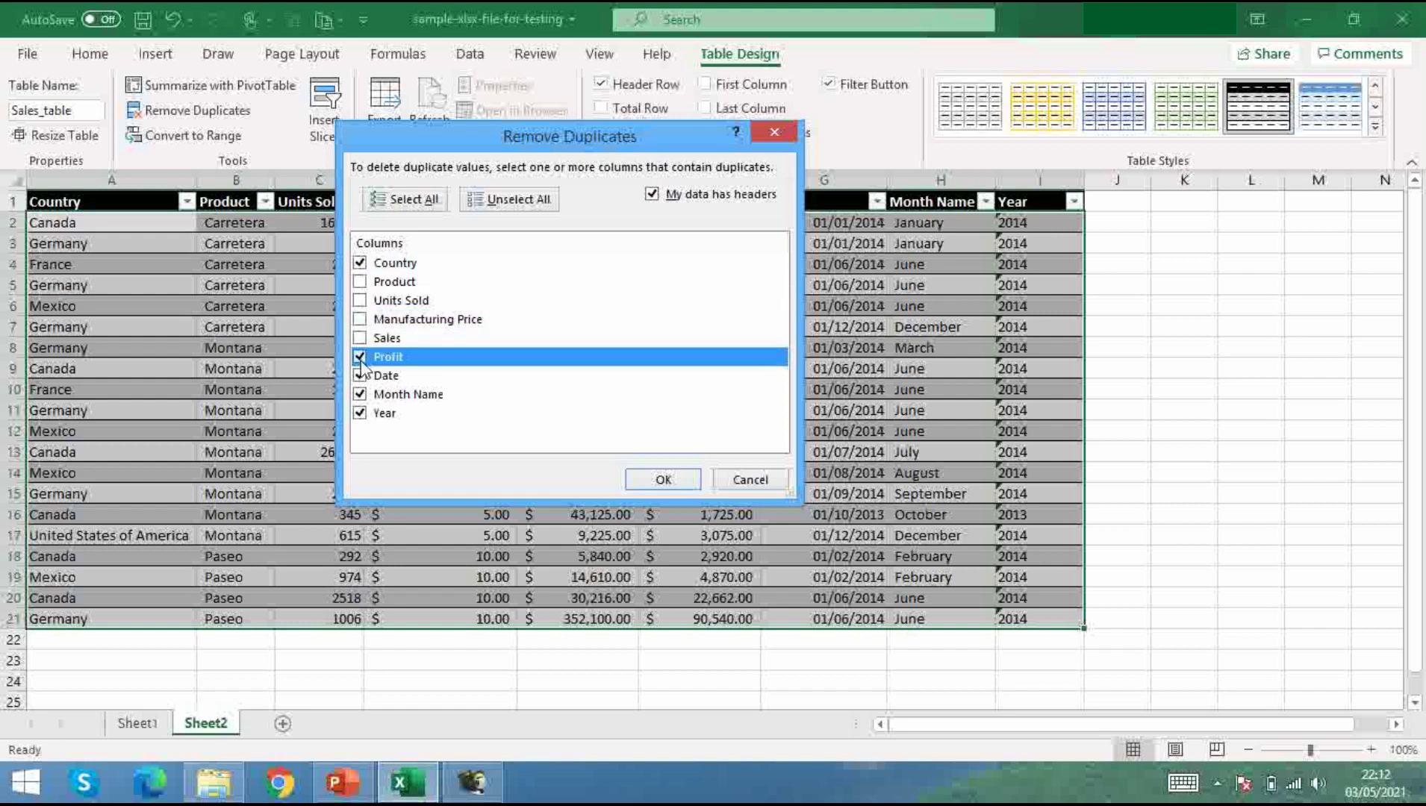
left_click(361, 375)
left_click(361, 394)
left_click(360, 413)
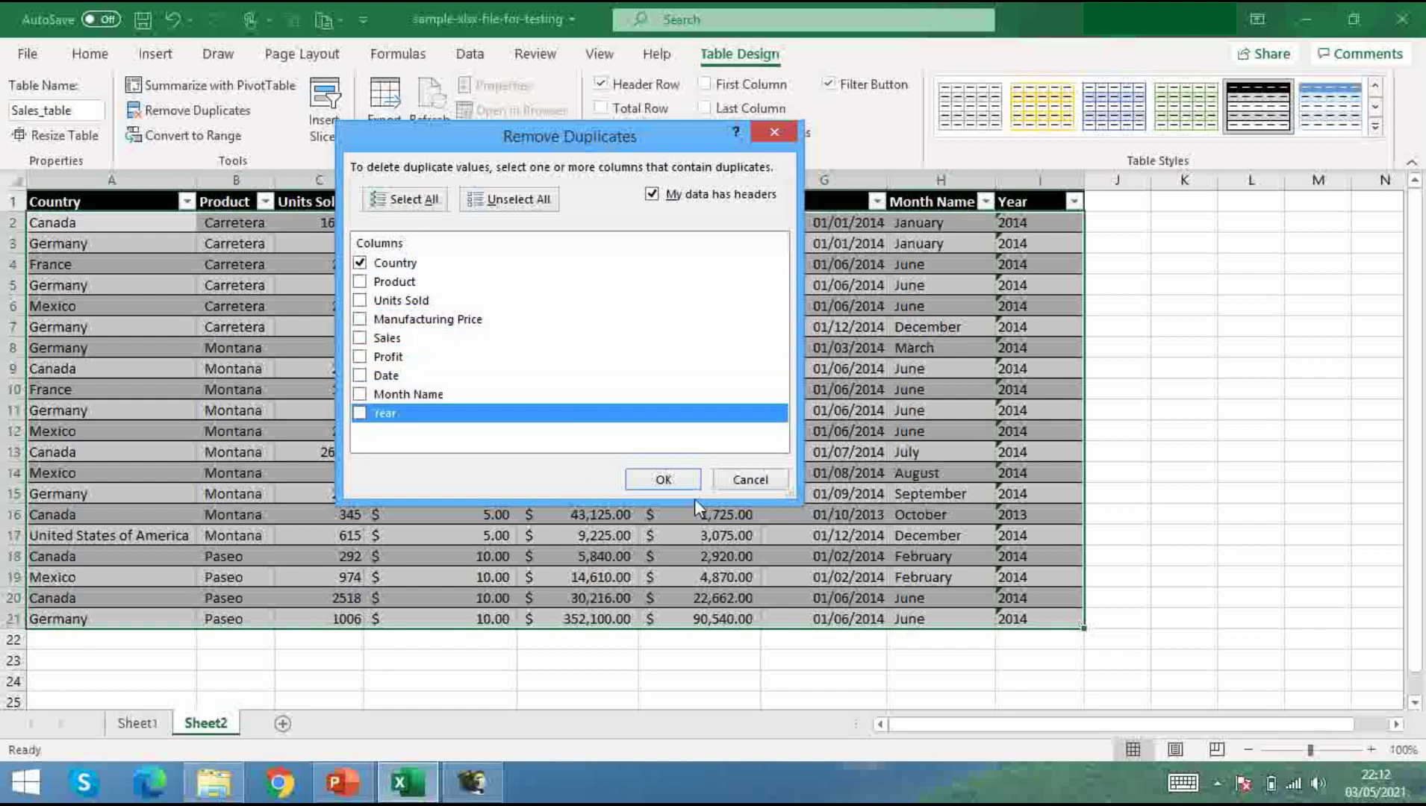
left_click(683, 479)
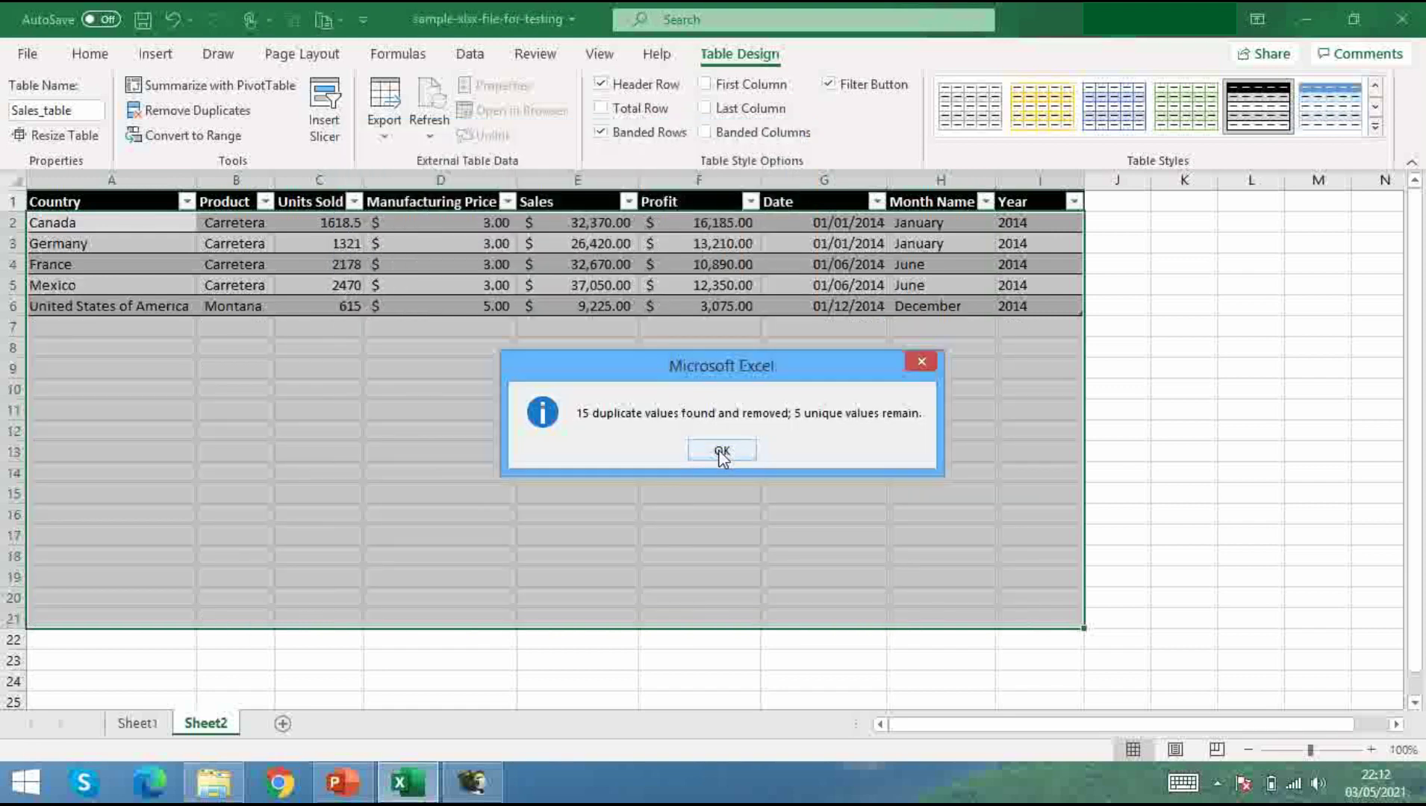
left_click(721, 451)
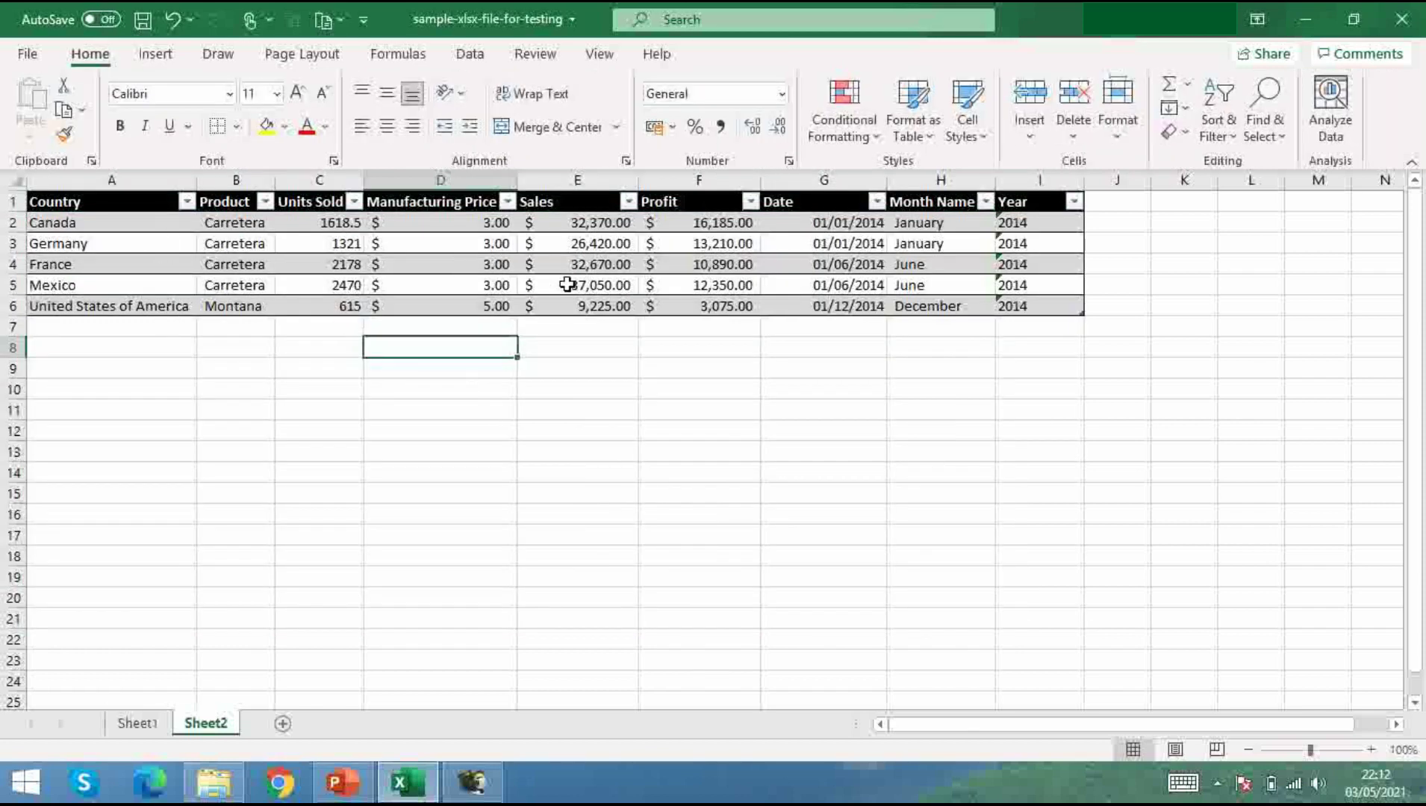
key("ctrl+z")
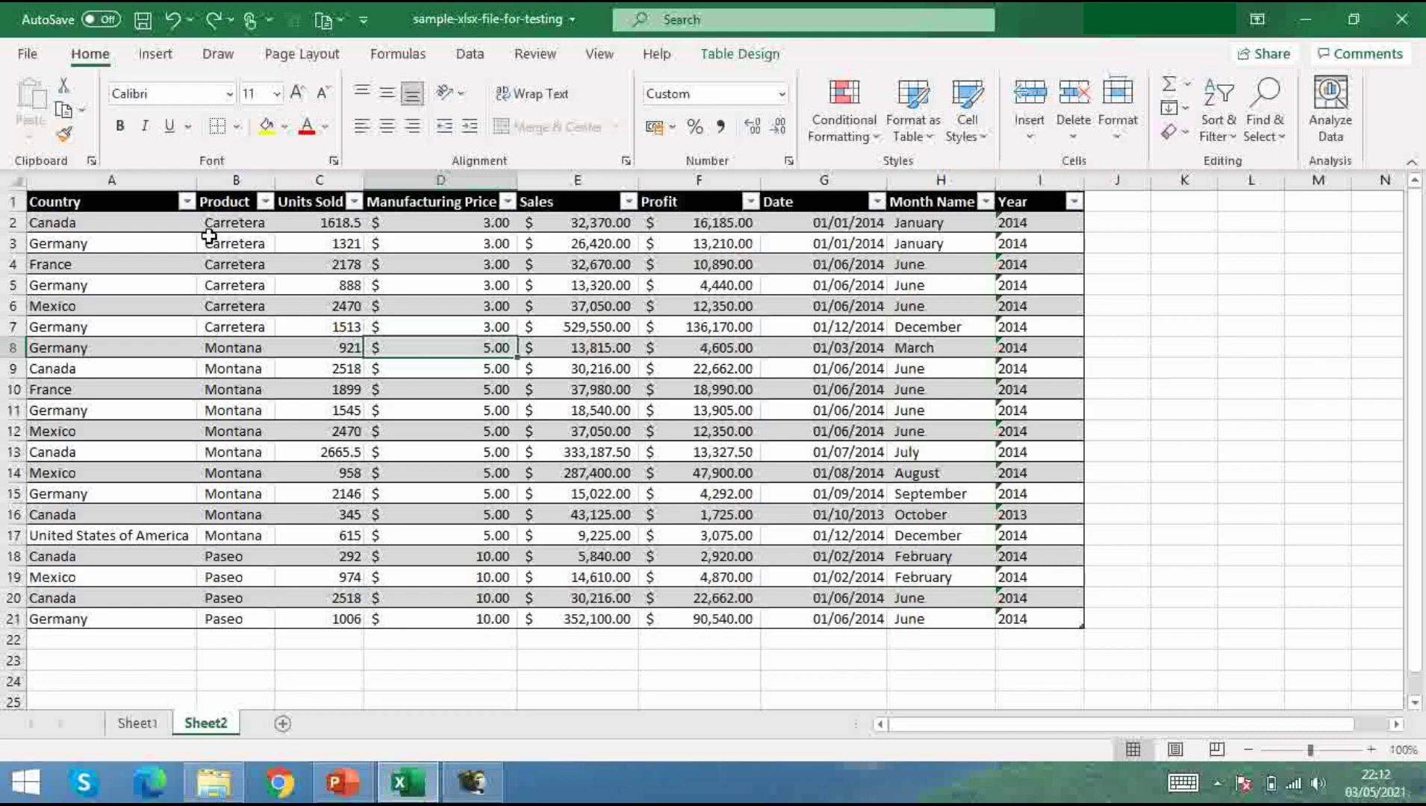
Step: Filter the Country column to show only Germany and select the filtered country cells
left_click(187, 202)
left_click(110, 450)
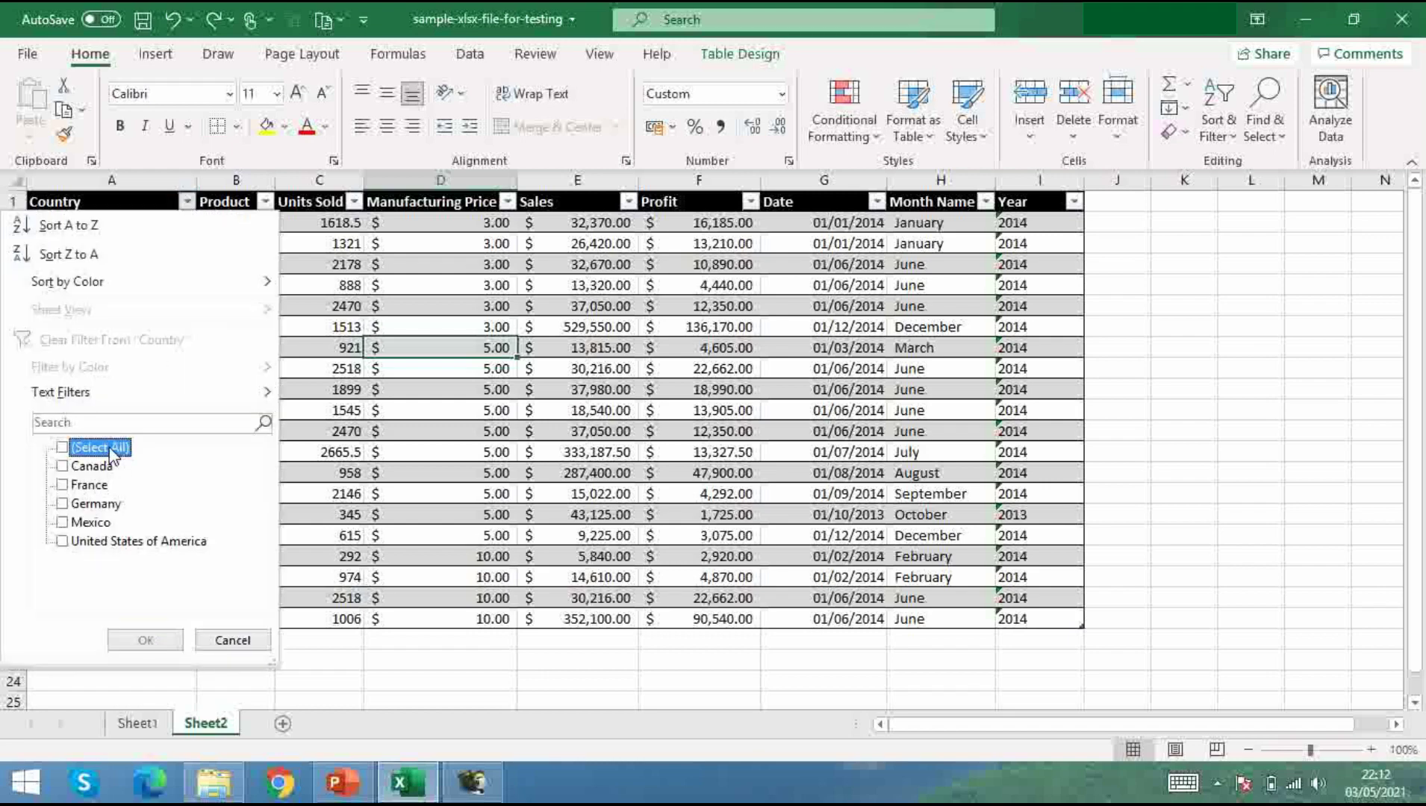
left_click(82, 505)
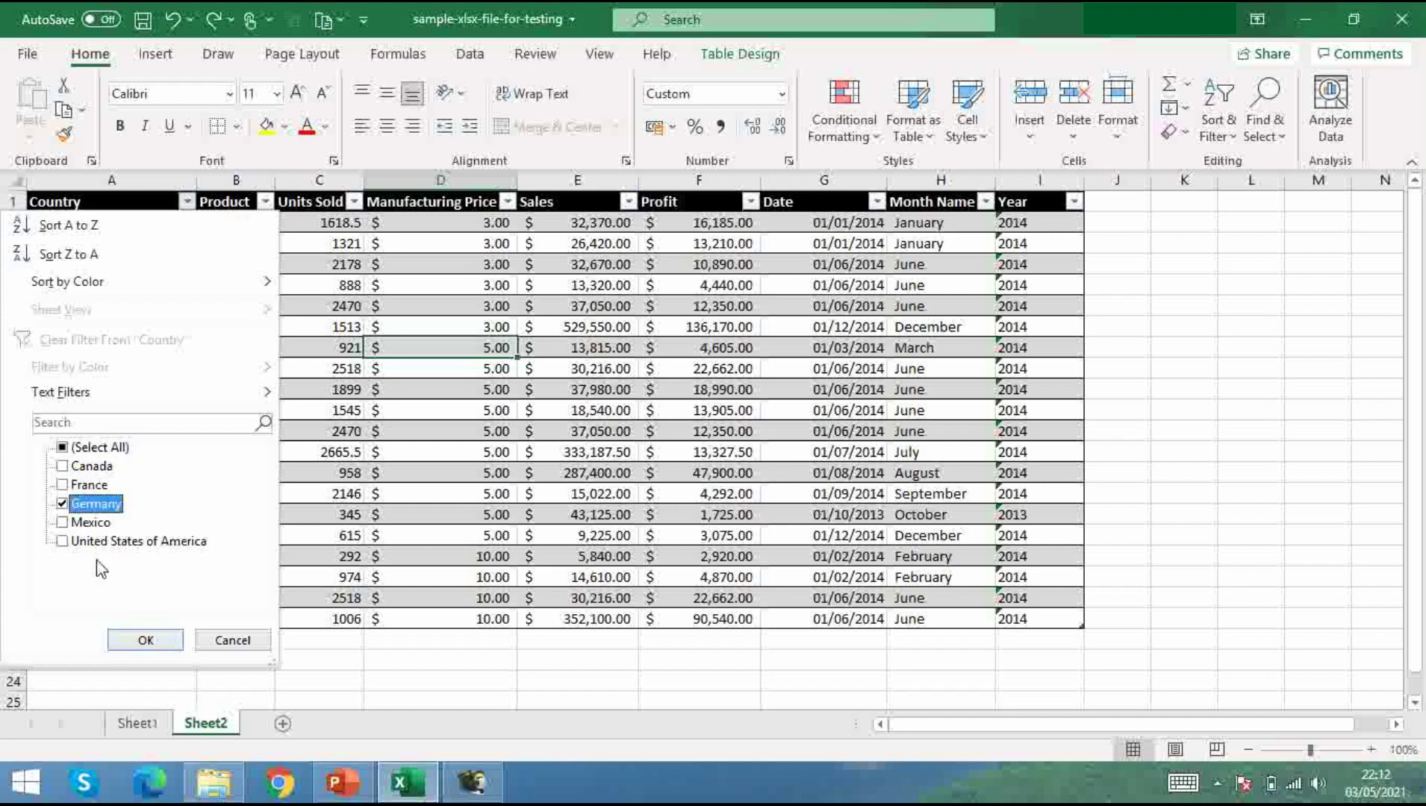
left_click(146, 640)
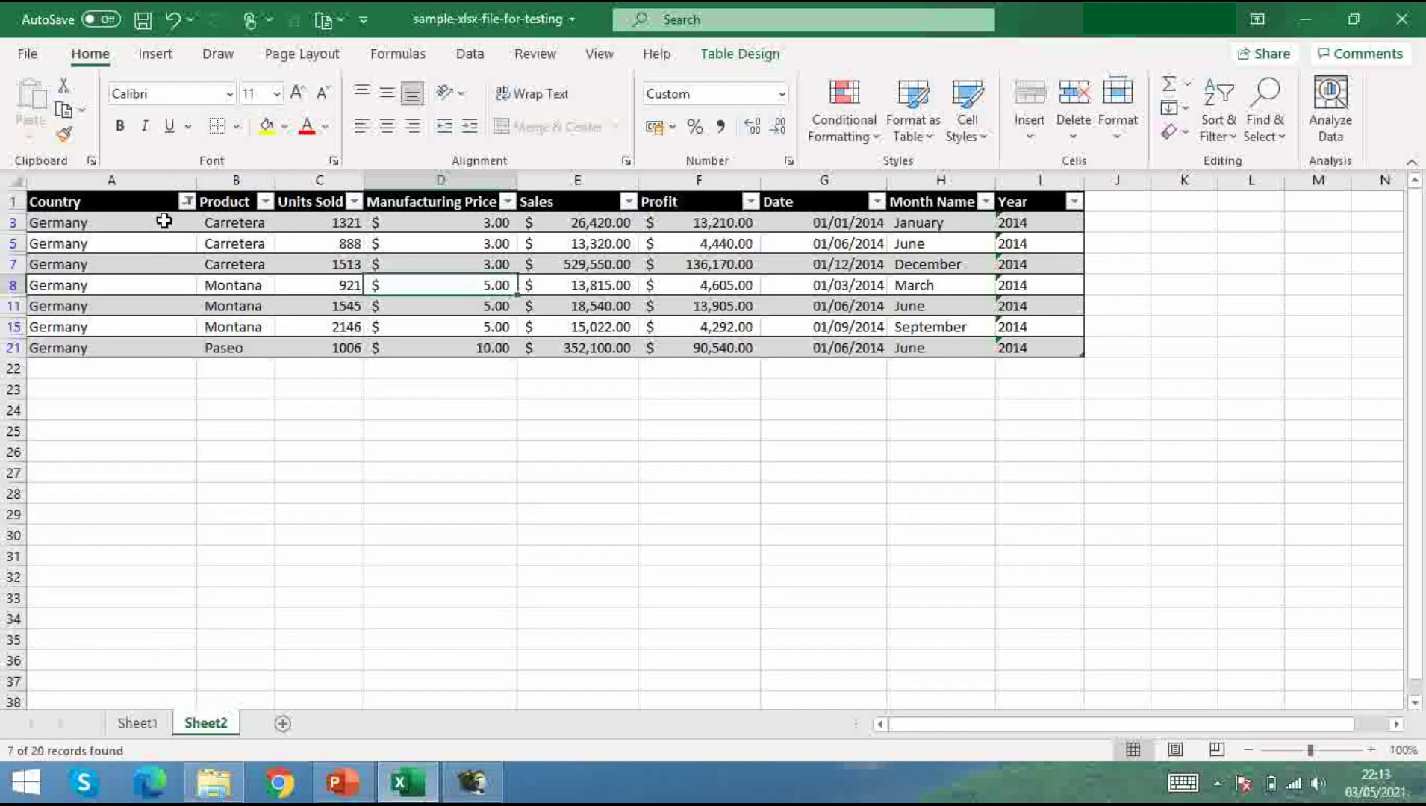
left_click(164, 222)
left_click_drag(160, 243, 152, 347)
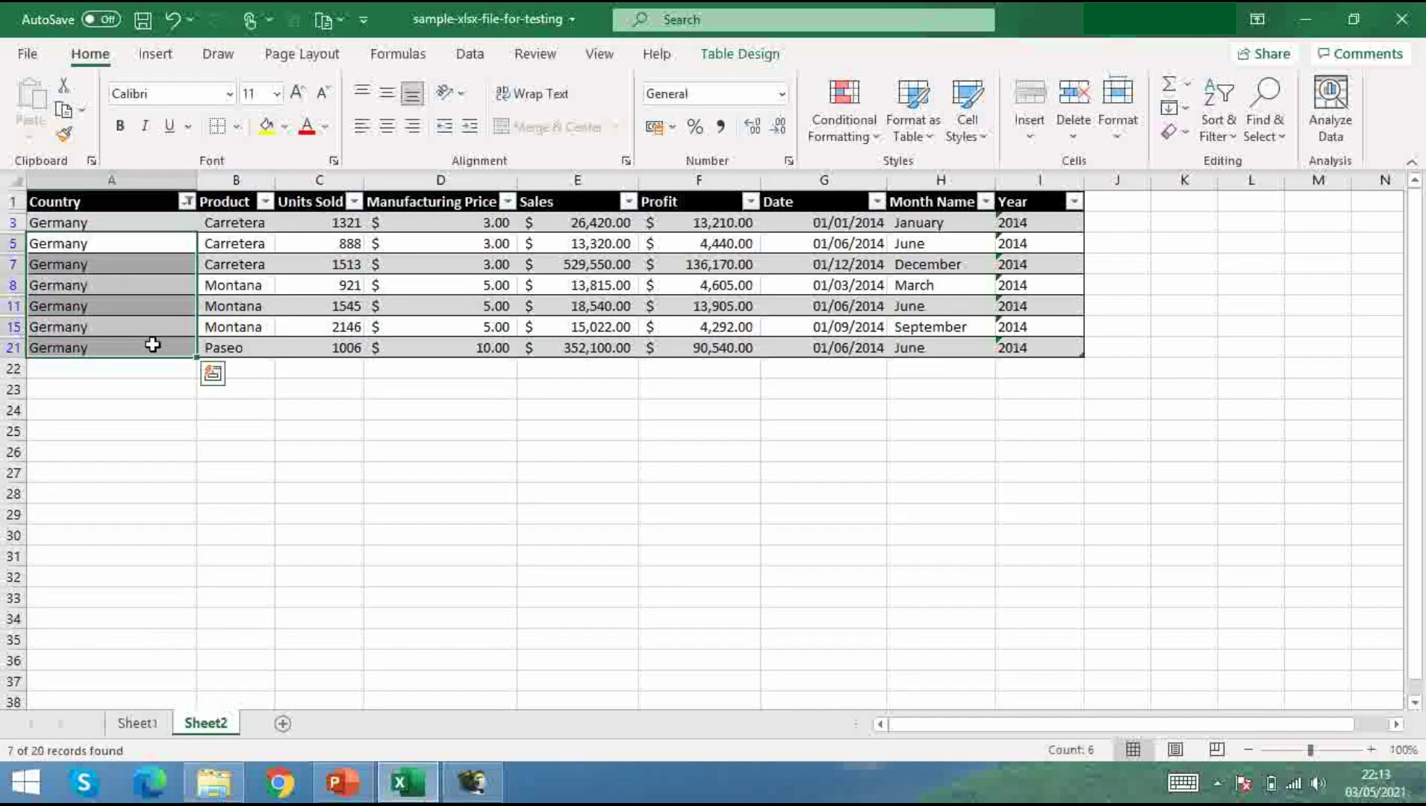
left_click(555, 314)
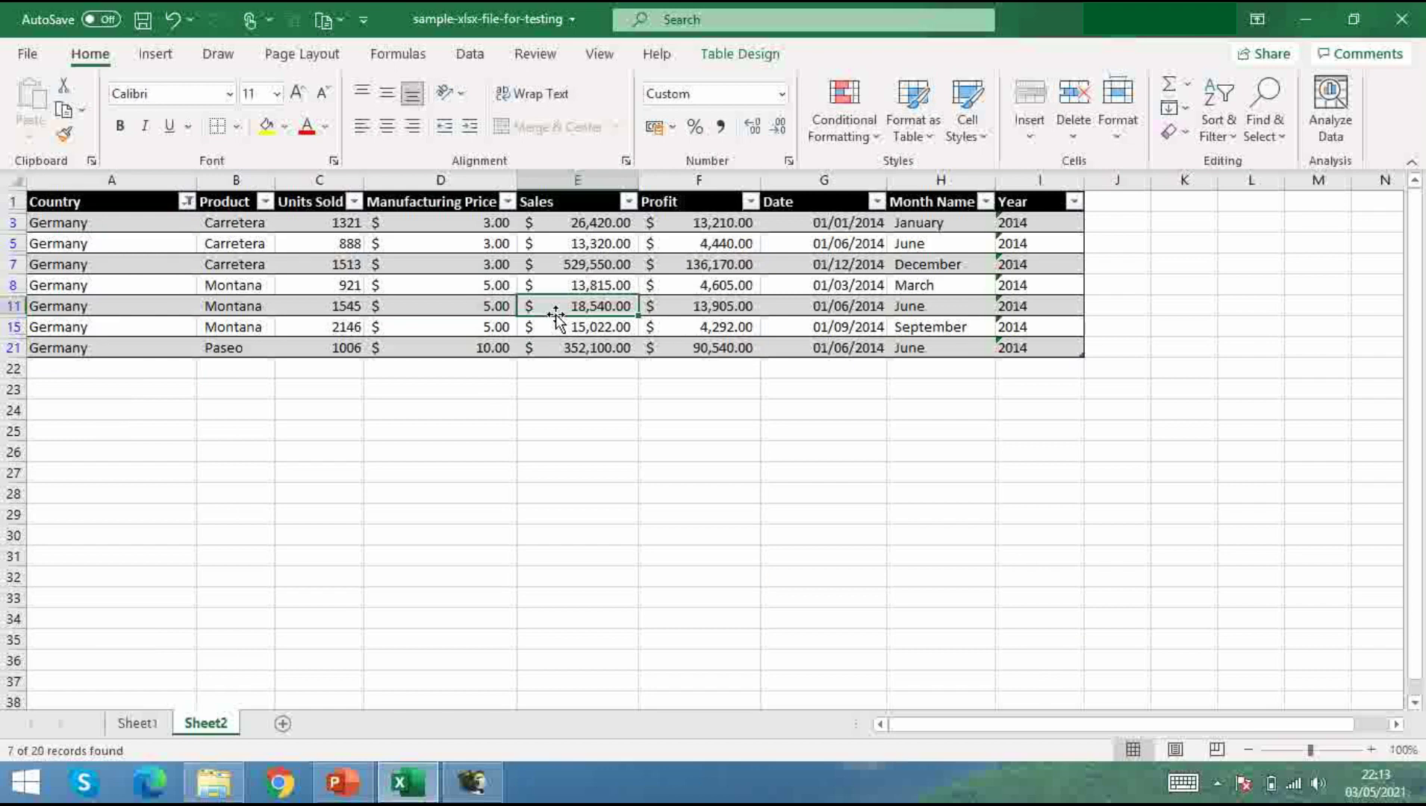
Step: Clear the filter from the Country column
left_click(185, 202)
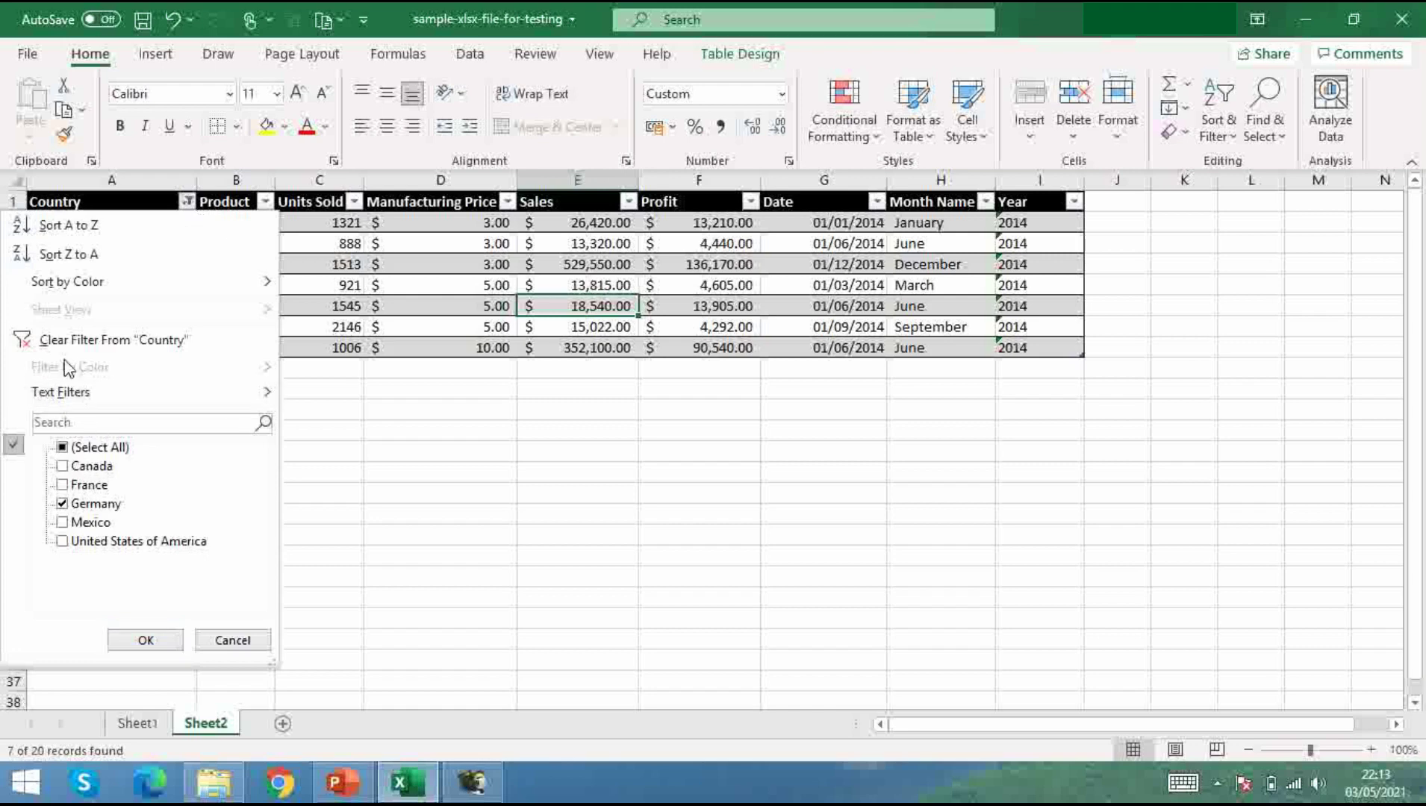
left_click(131, 345)
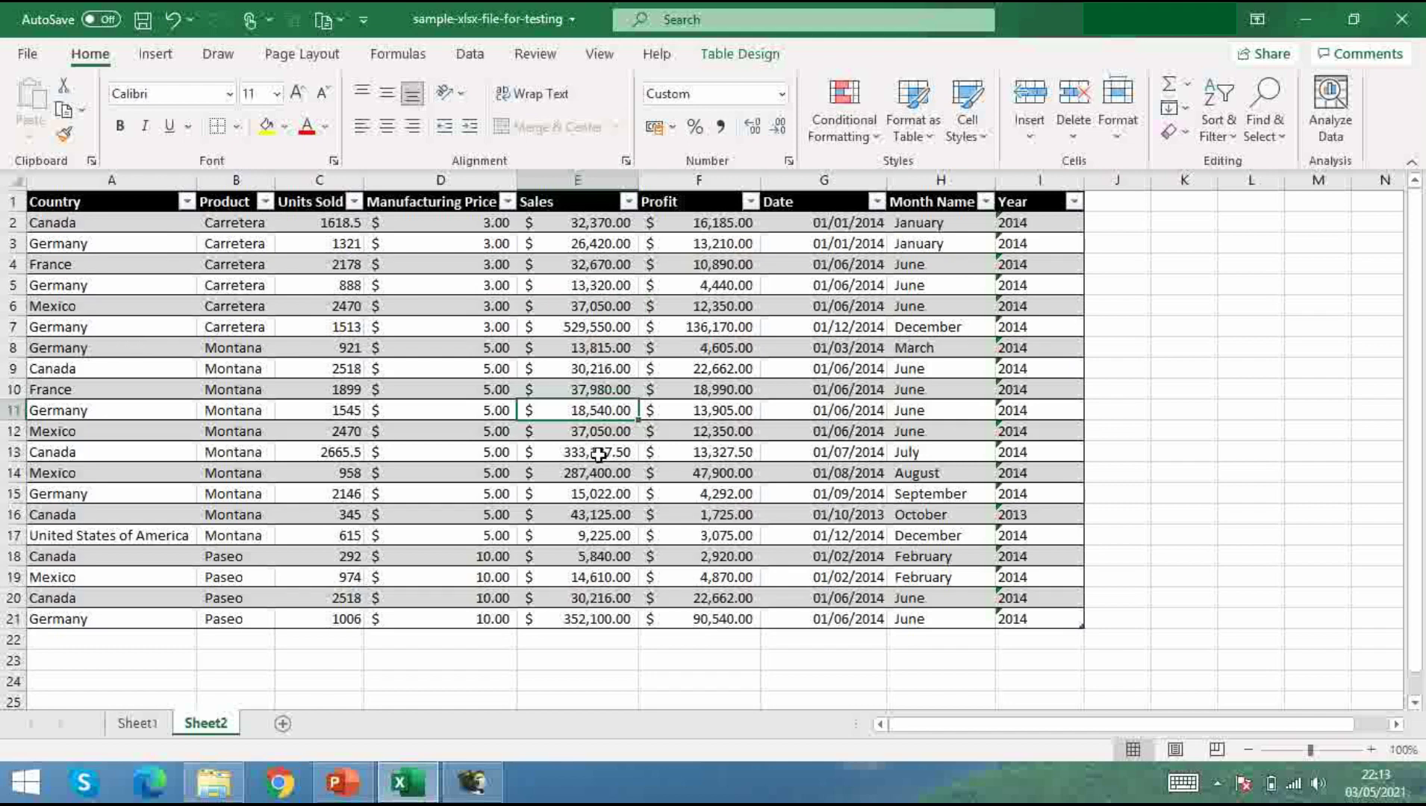
left_click(838, 433)
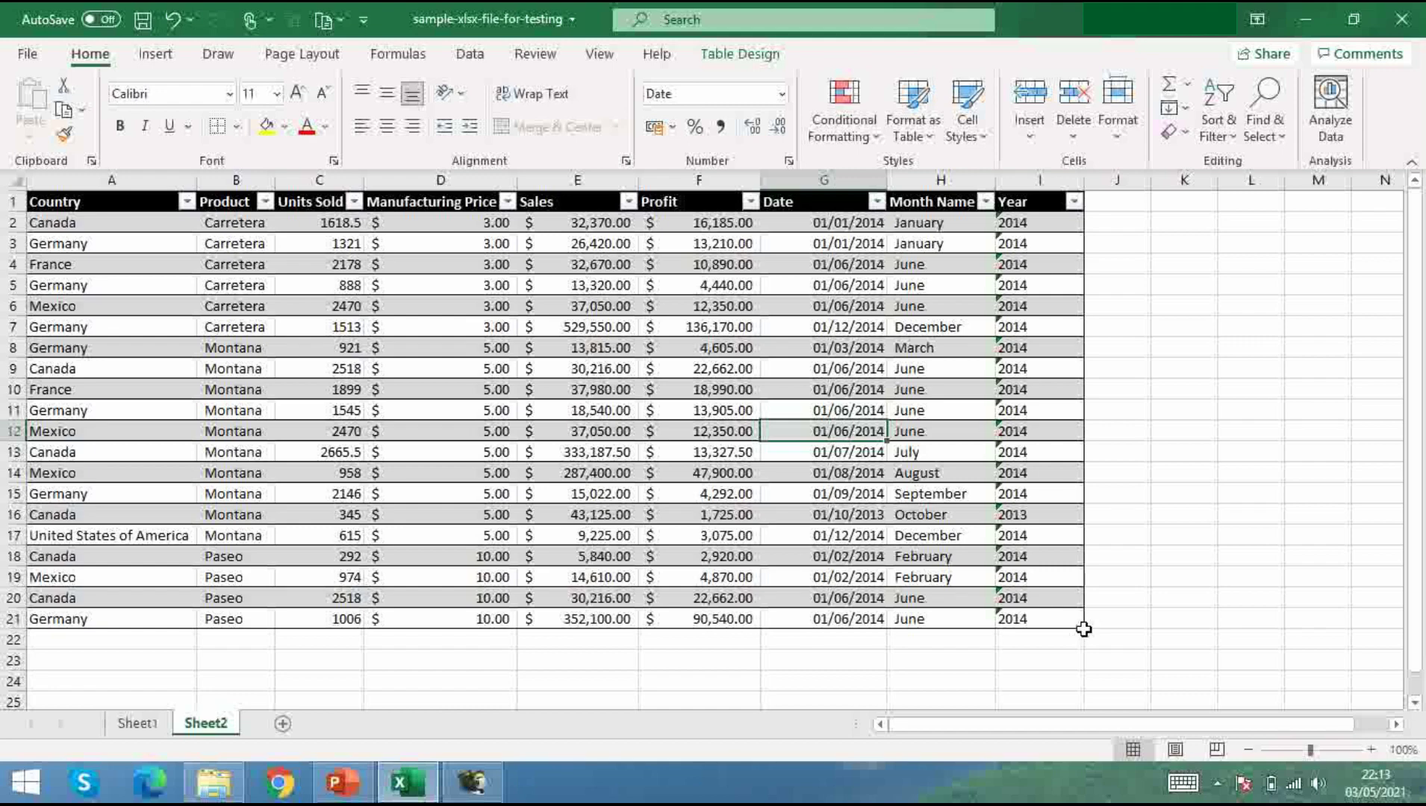
Step: Extend the table by one row to include row 22 and copy the Germany record from row 21 into it
left_click_drag(1083, 627, 1082, 646)
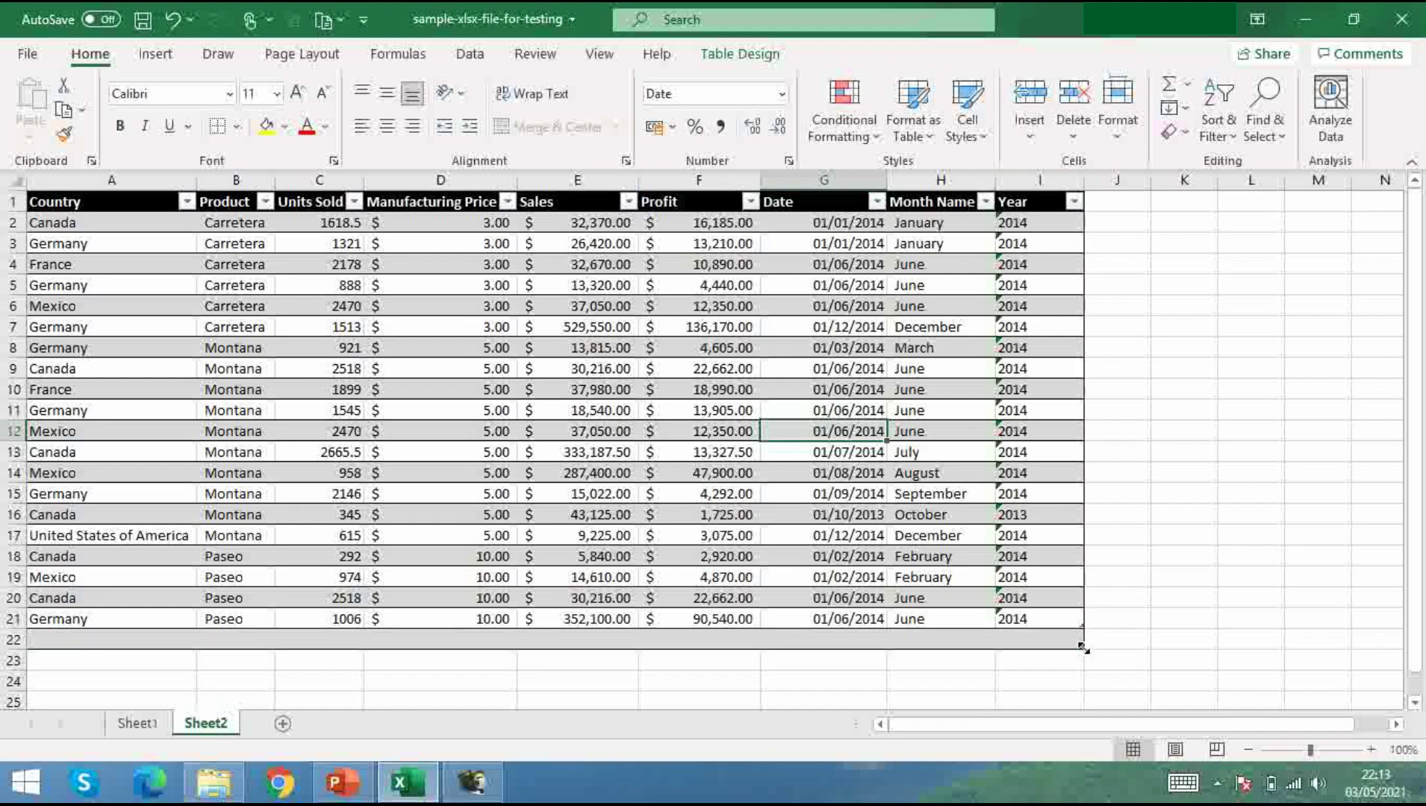
left_click(32, 642)
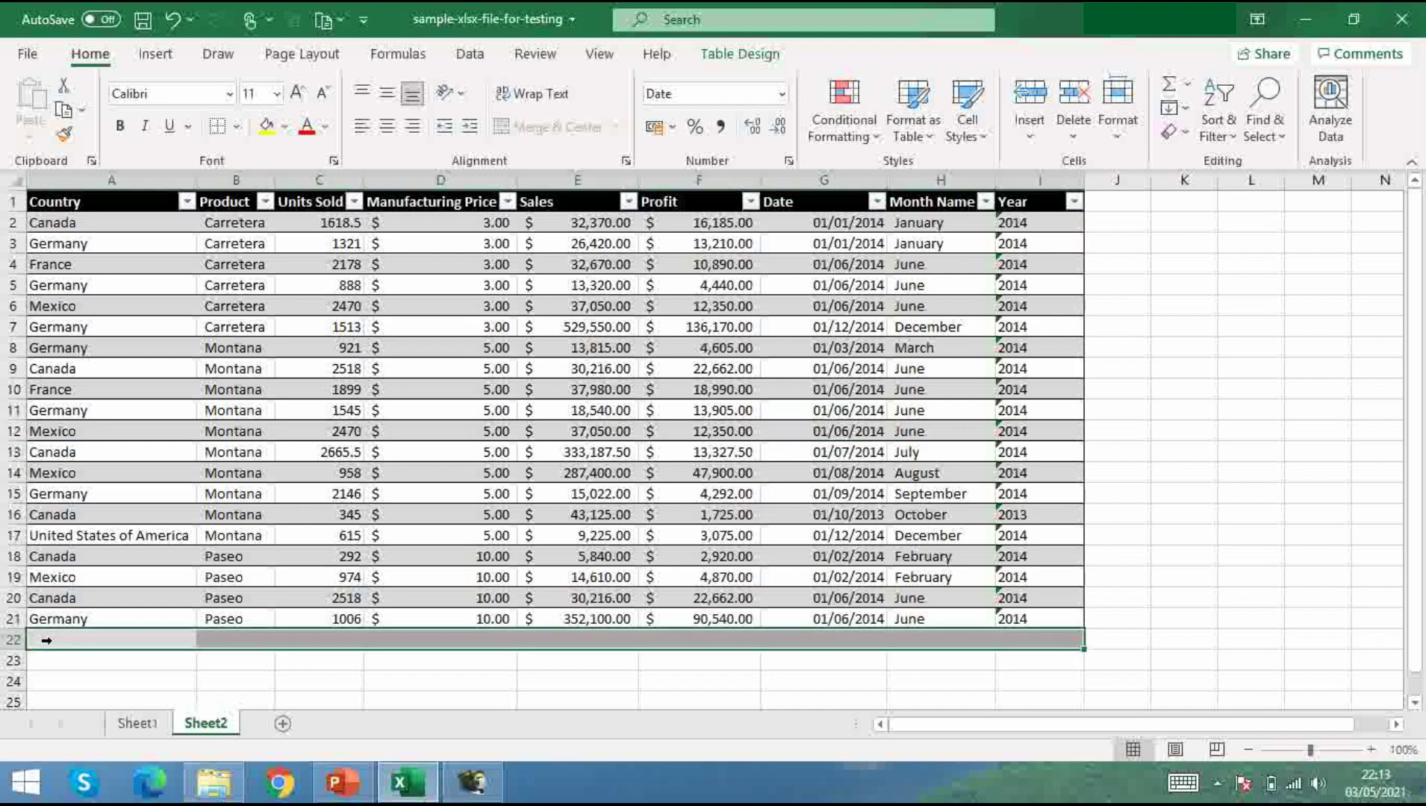
left_click(10, 620)
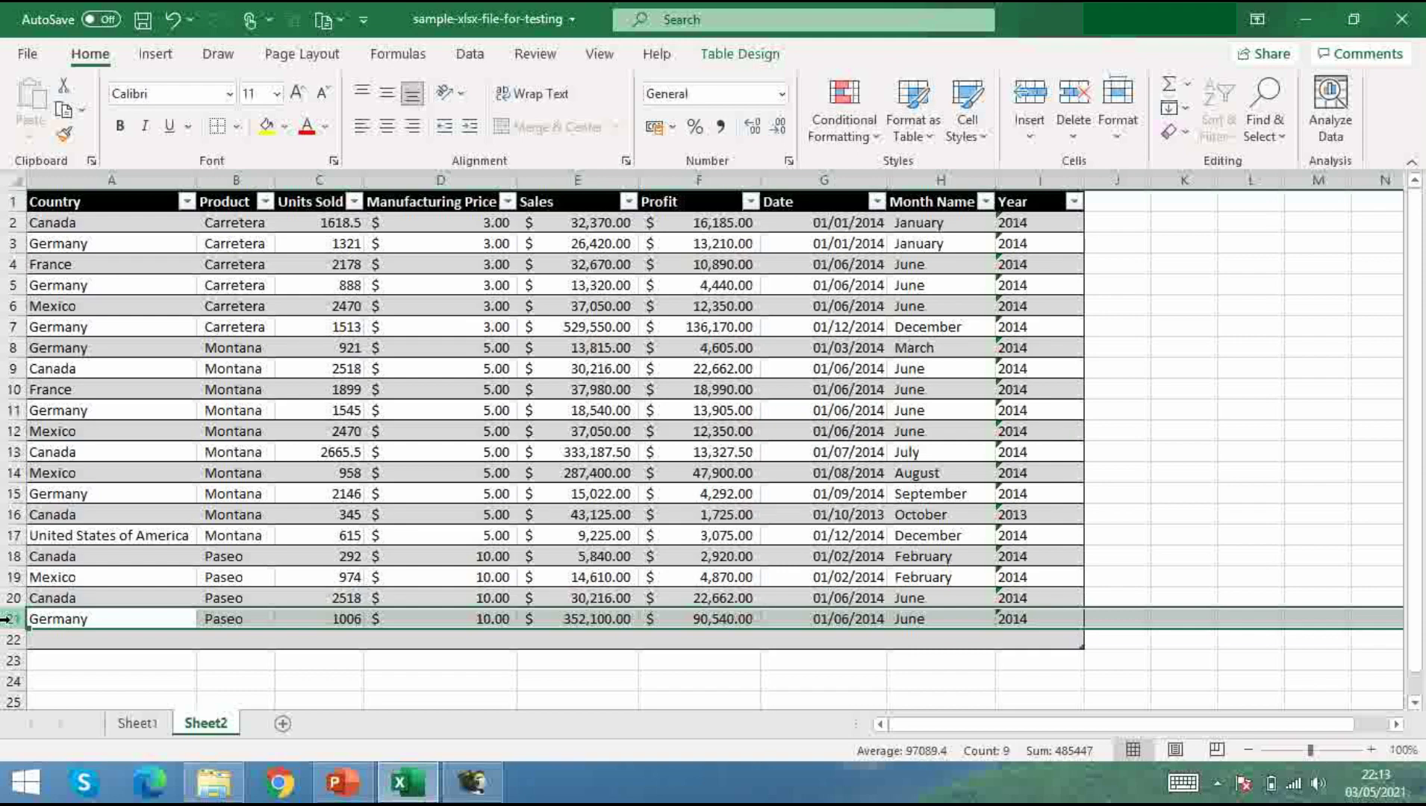
key("ctrl+c")
left_click(31, 640)
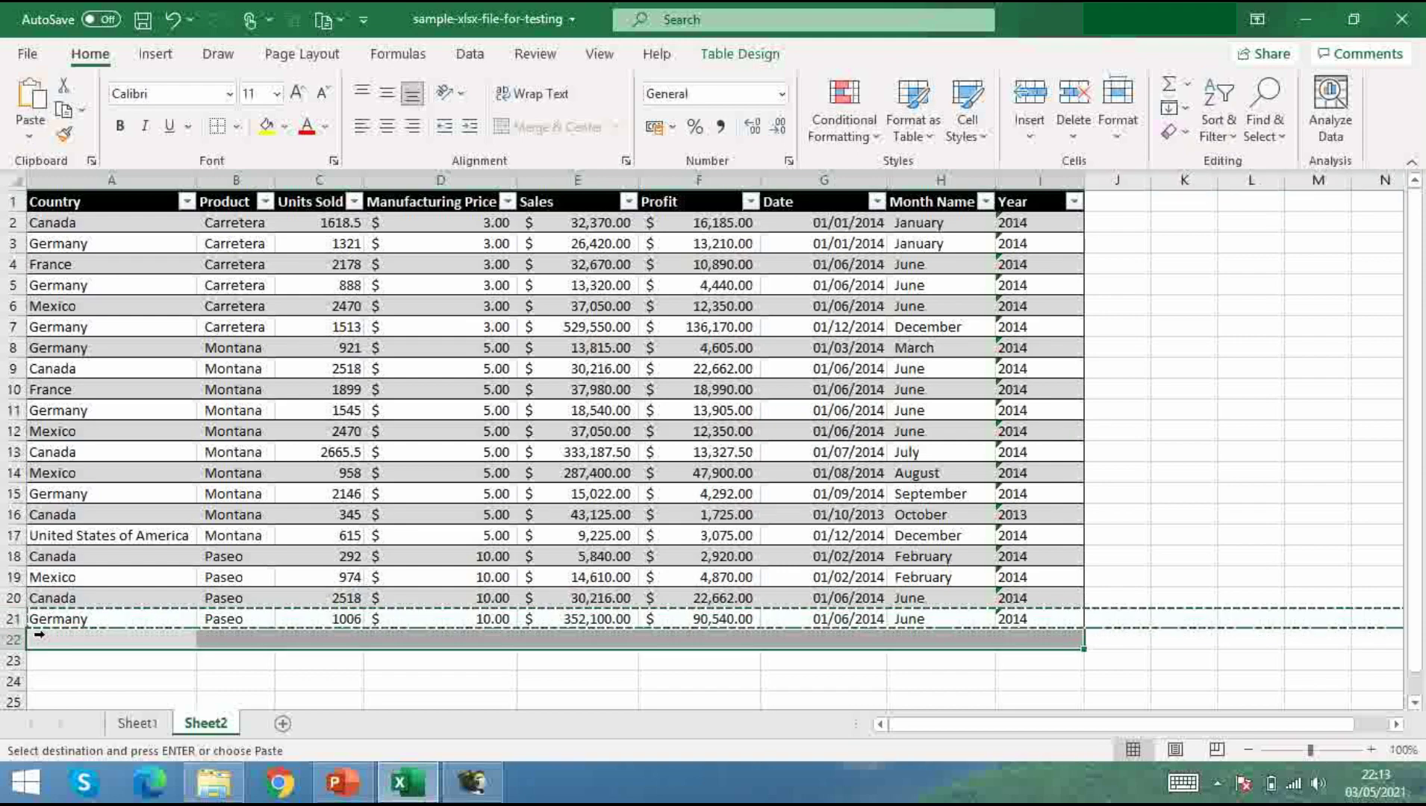
key("ctrl+v")
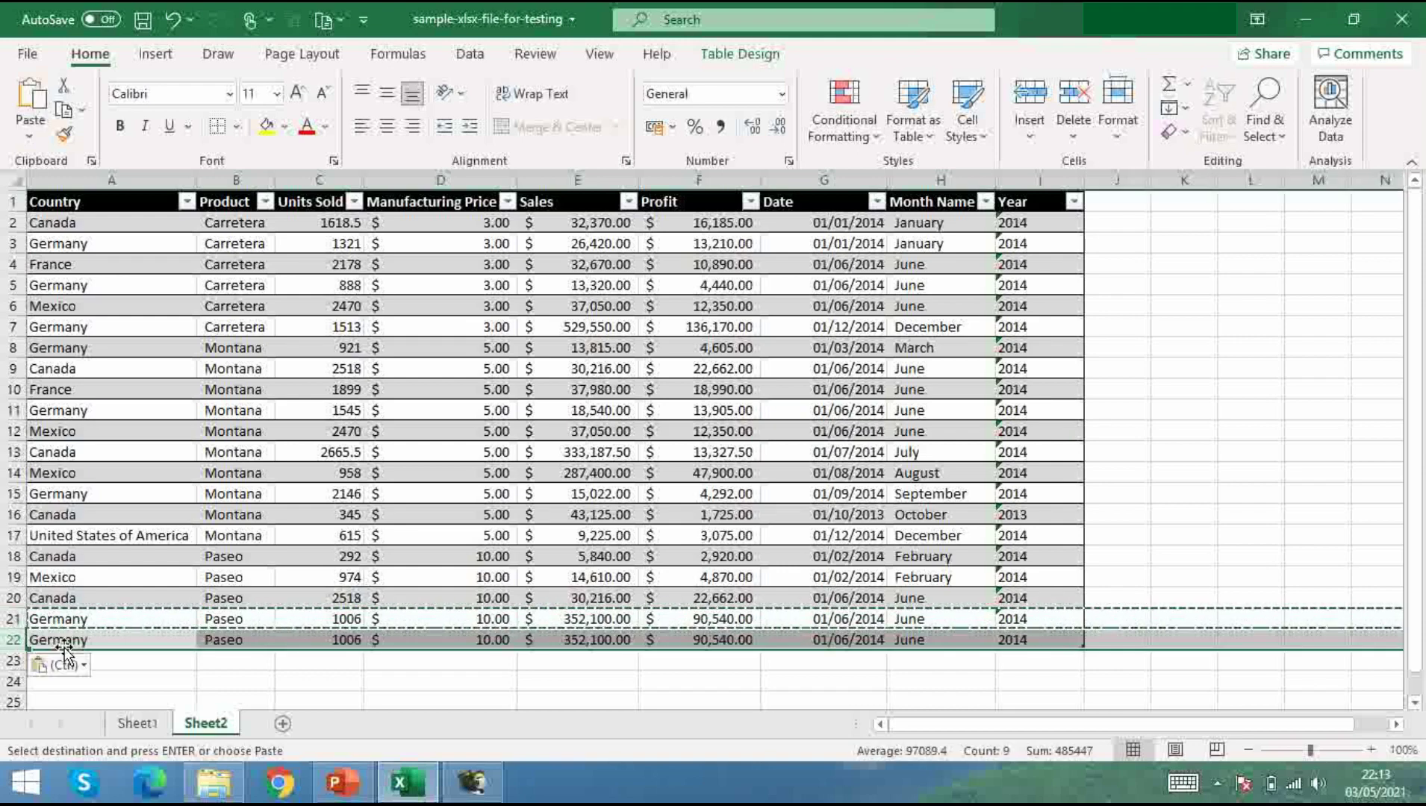
left_click(792, 658)
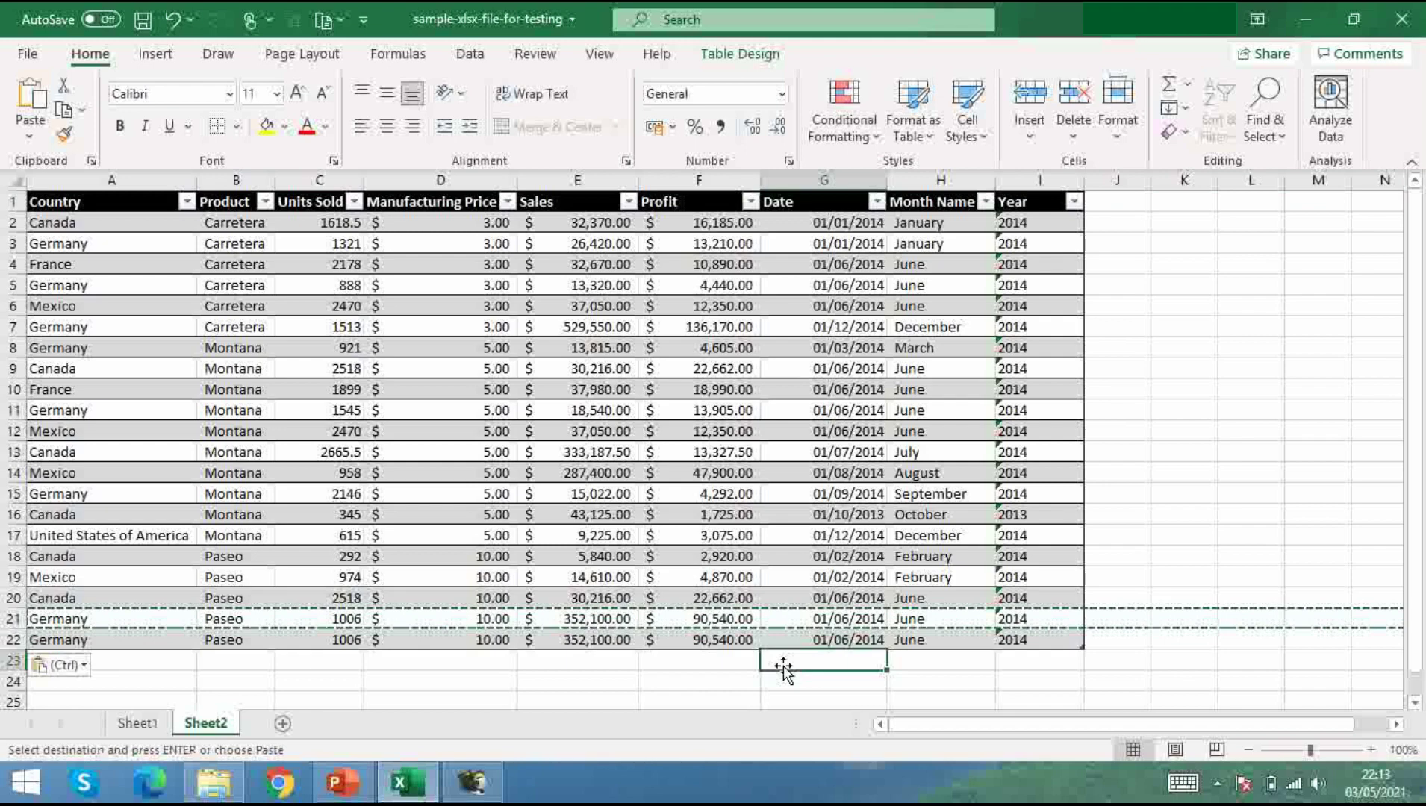
left_click(696, 676)
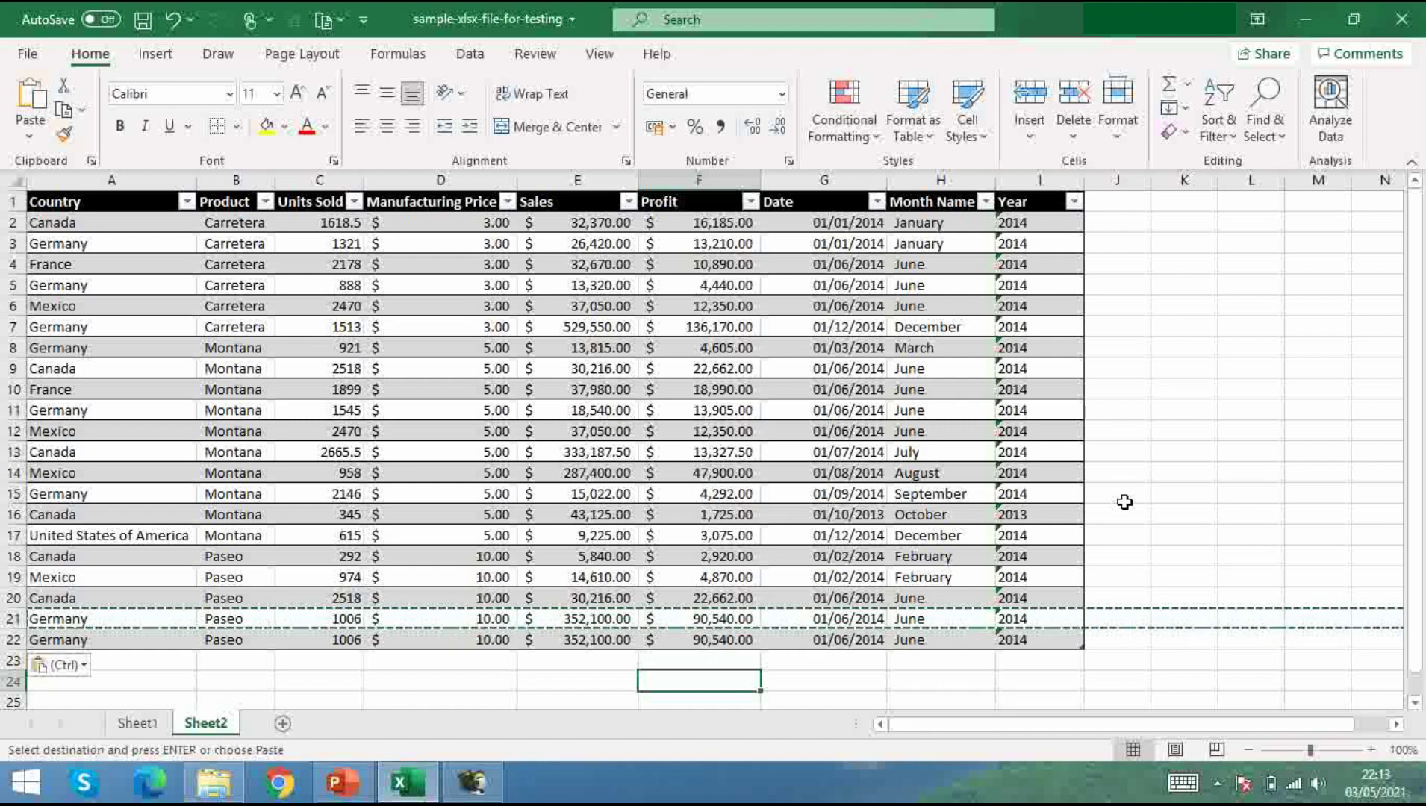
Step: Total the table's Profit column in cell F24 with the formula =sum(Sales_table[Profit])
type("=")
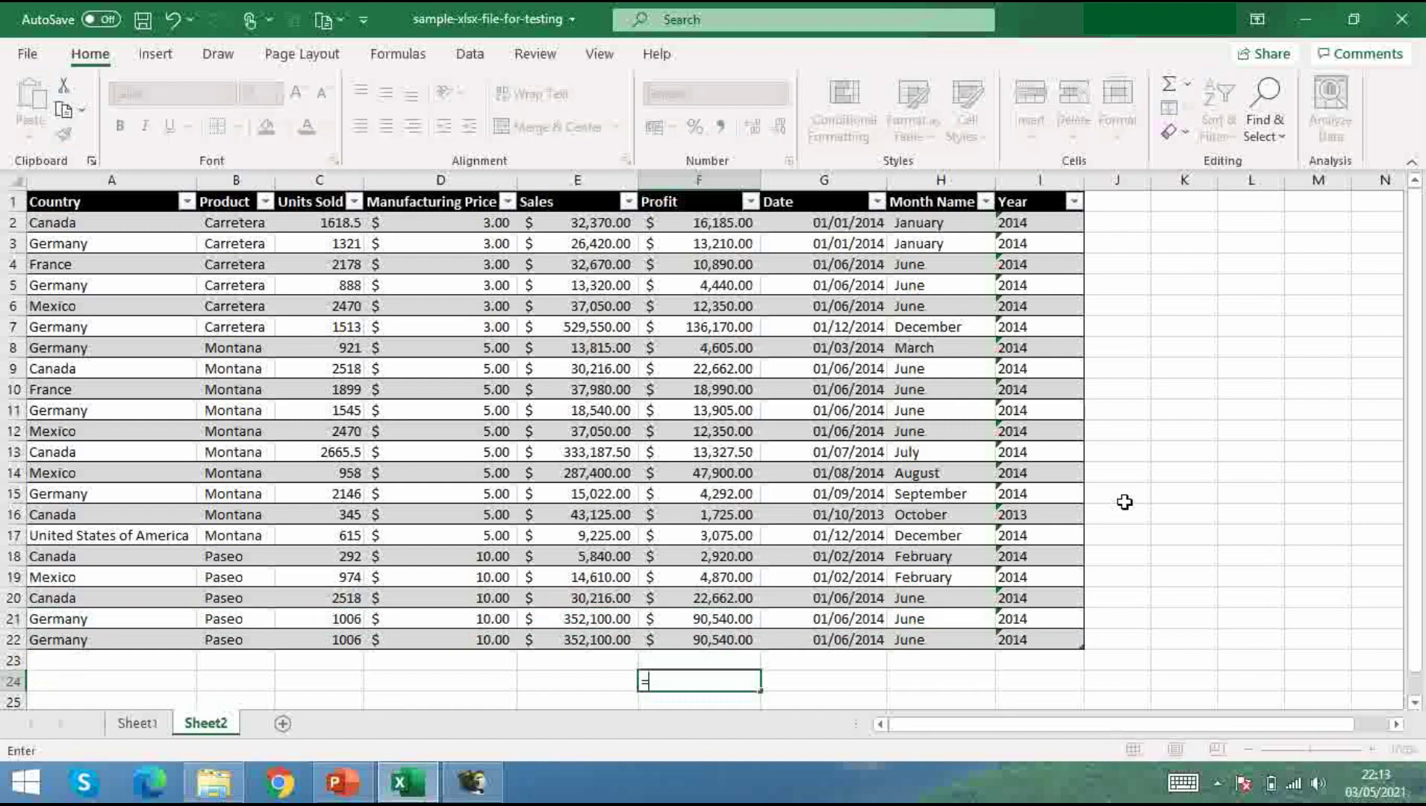
type("sum")
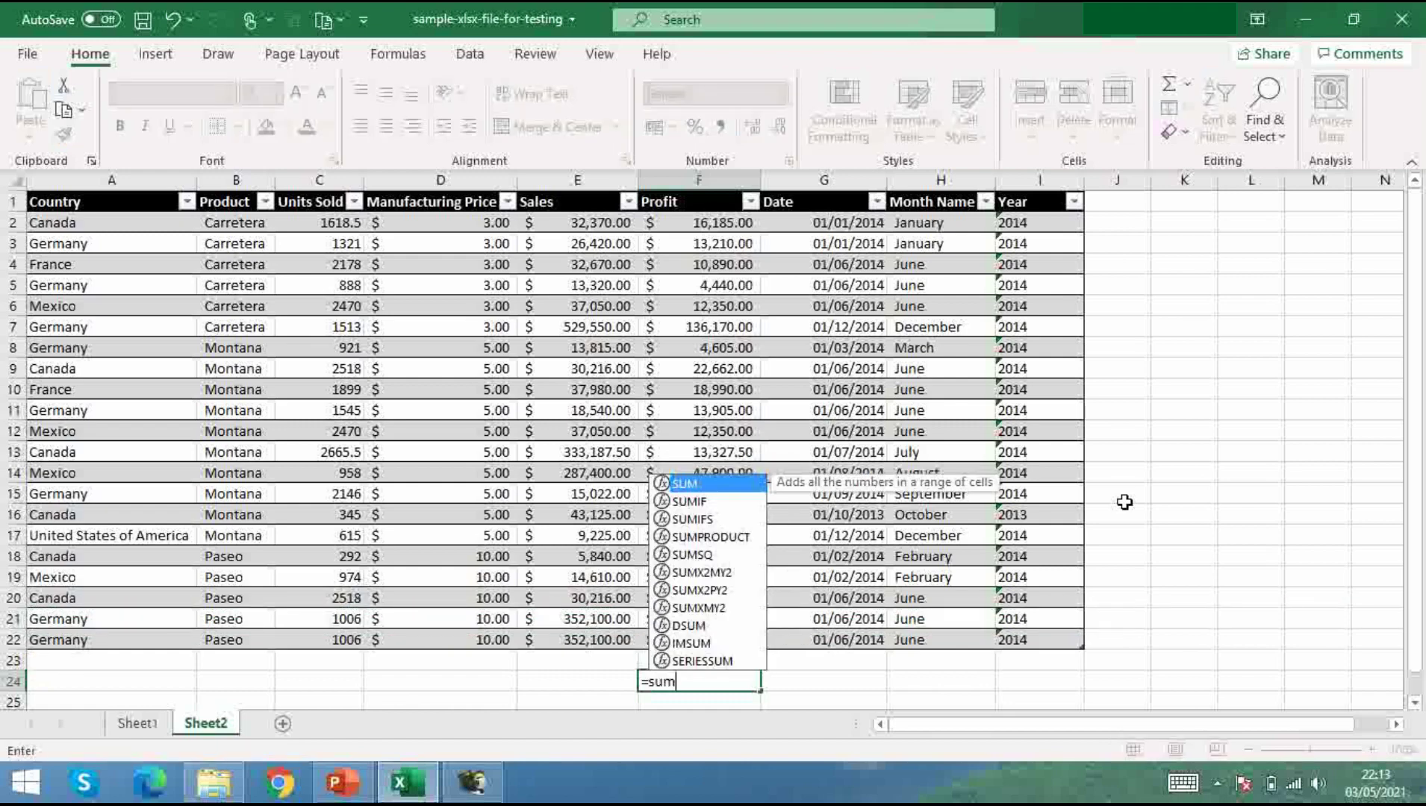
type("(")
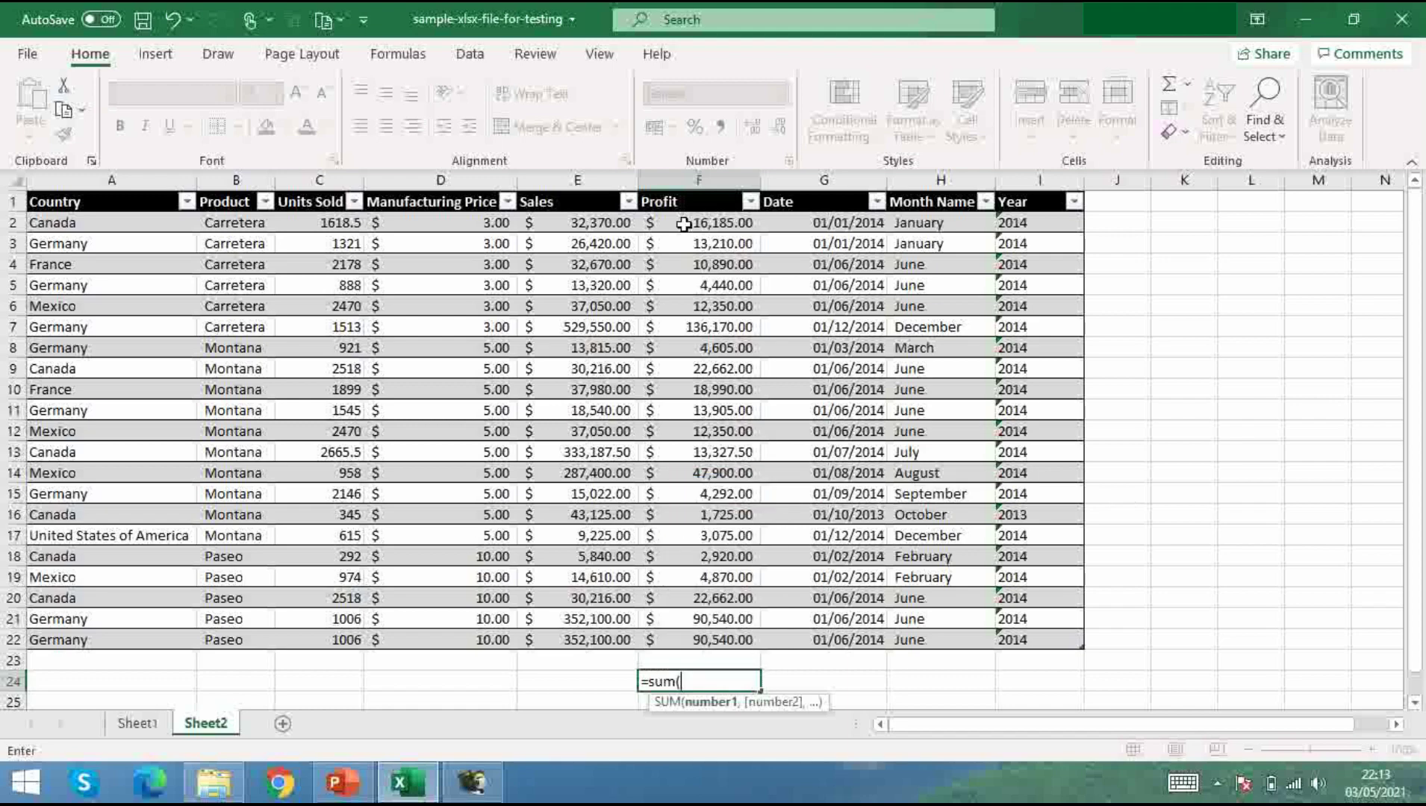
left_click_drag(687, 227, 687, 348)
left_click_drag(689, 651, 689, 640)
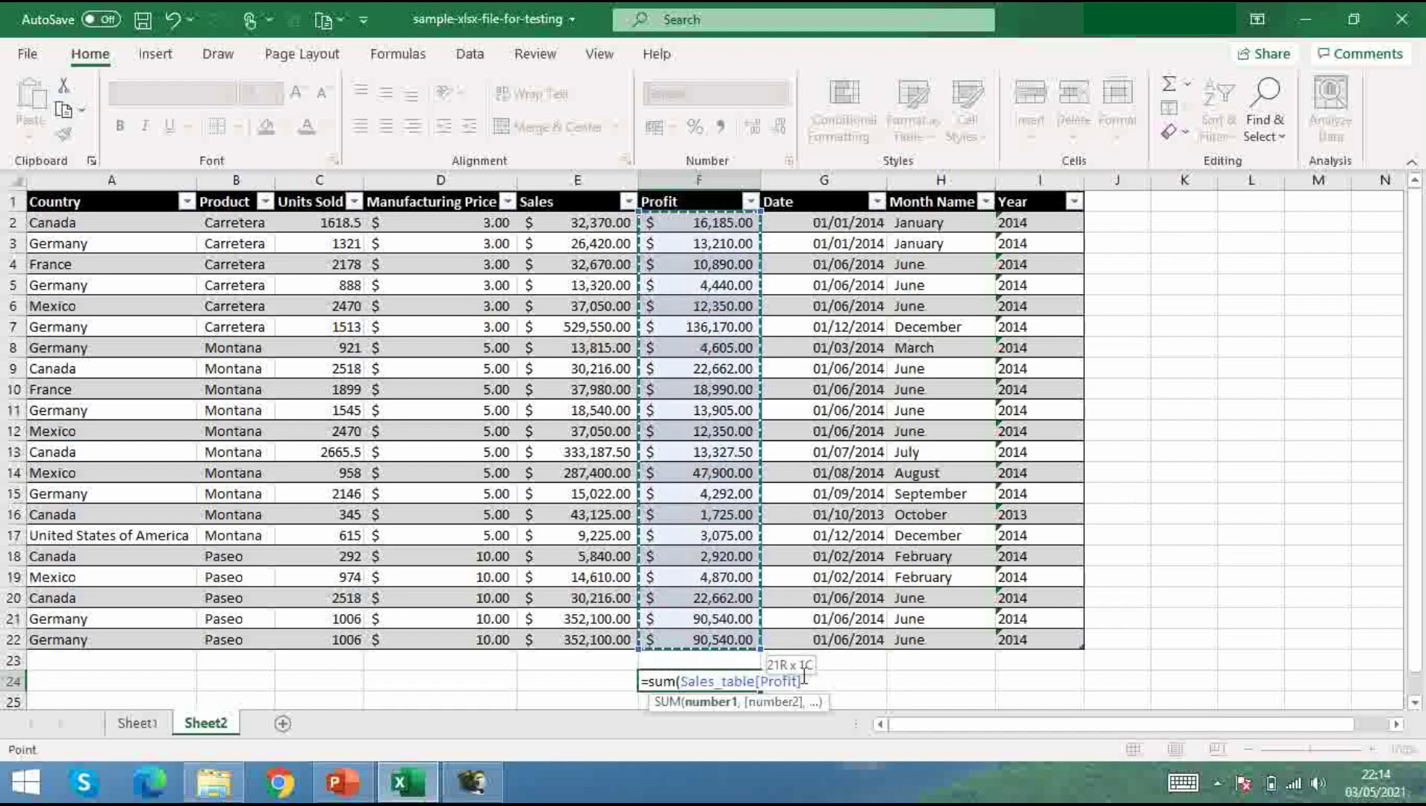
type(")")
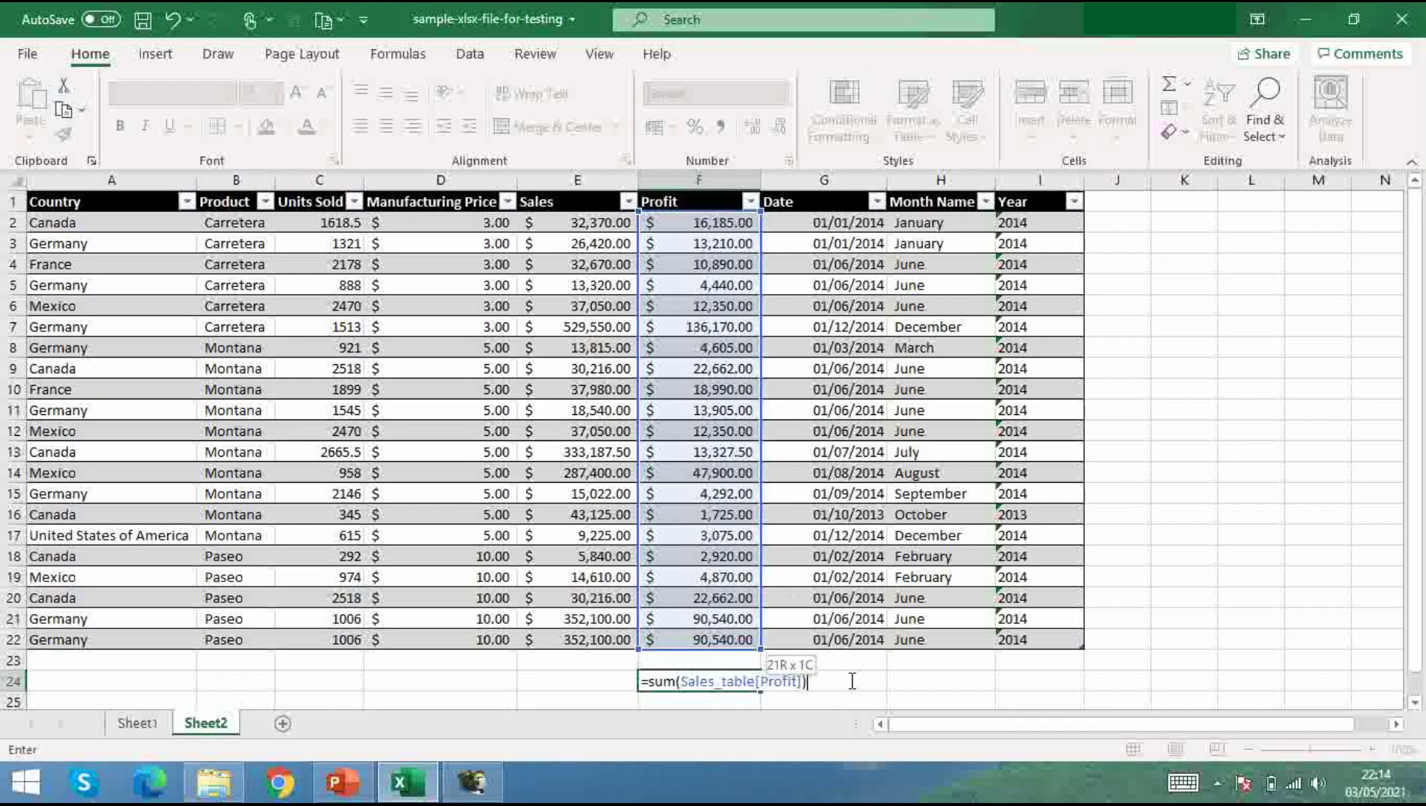
key("Return")
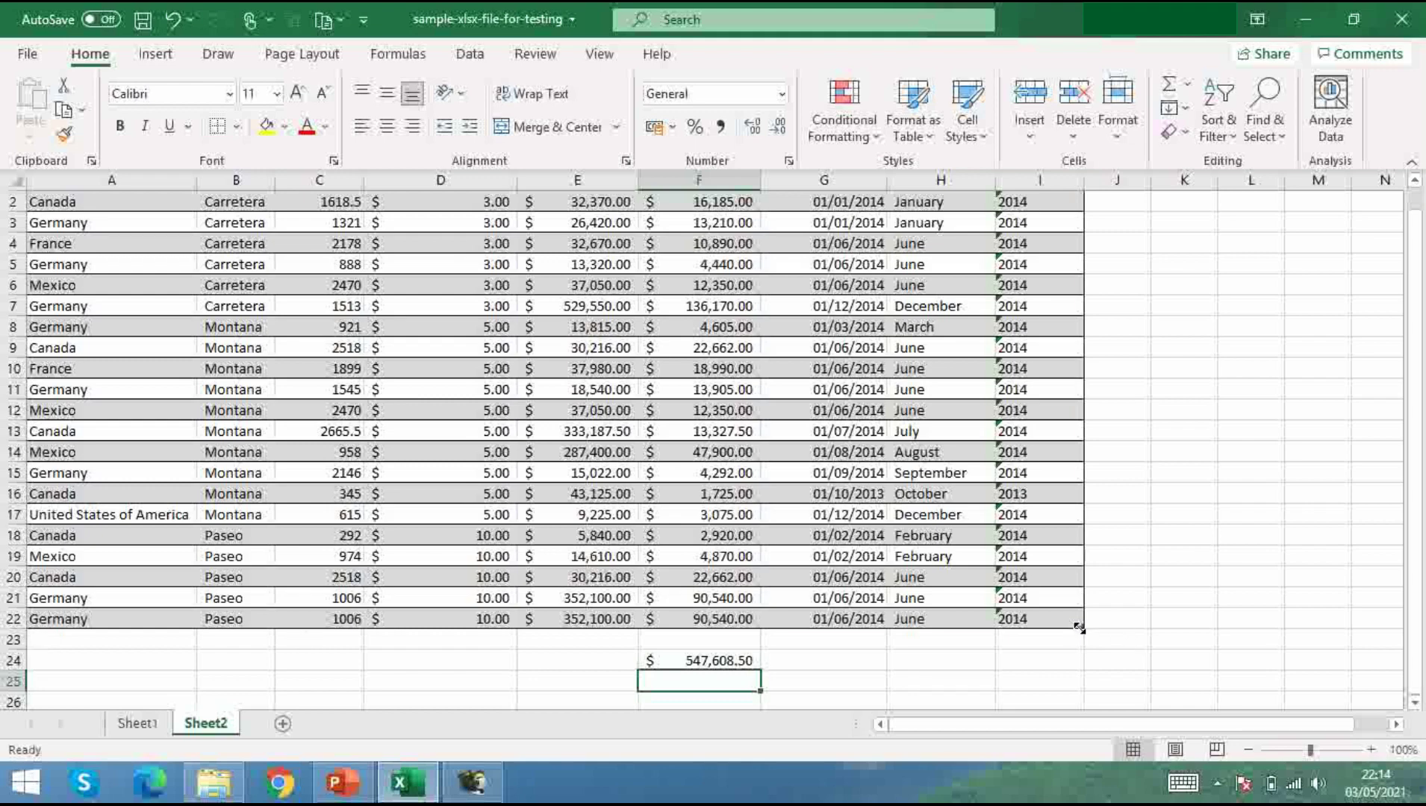
Step: Extend the table by one row to include row 23, copy the Germany record from row 22 into it, and check the profit total
left_click_drag(1080, 629, 1082, 646)
left_click_drag(32, 618, 276, 621)
key("ctrl+c")
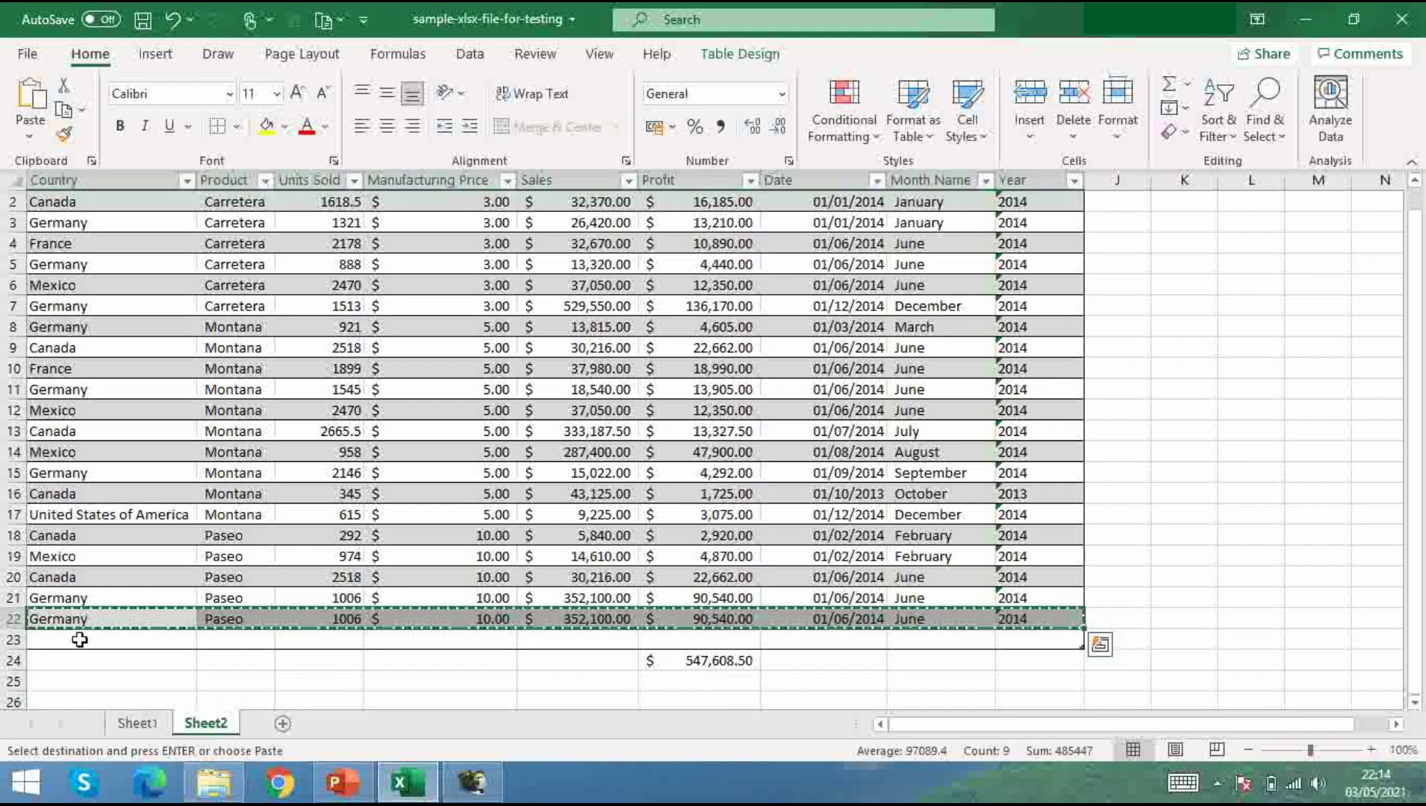
left_click(75, 639)
key("ctrl+v")
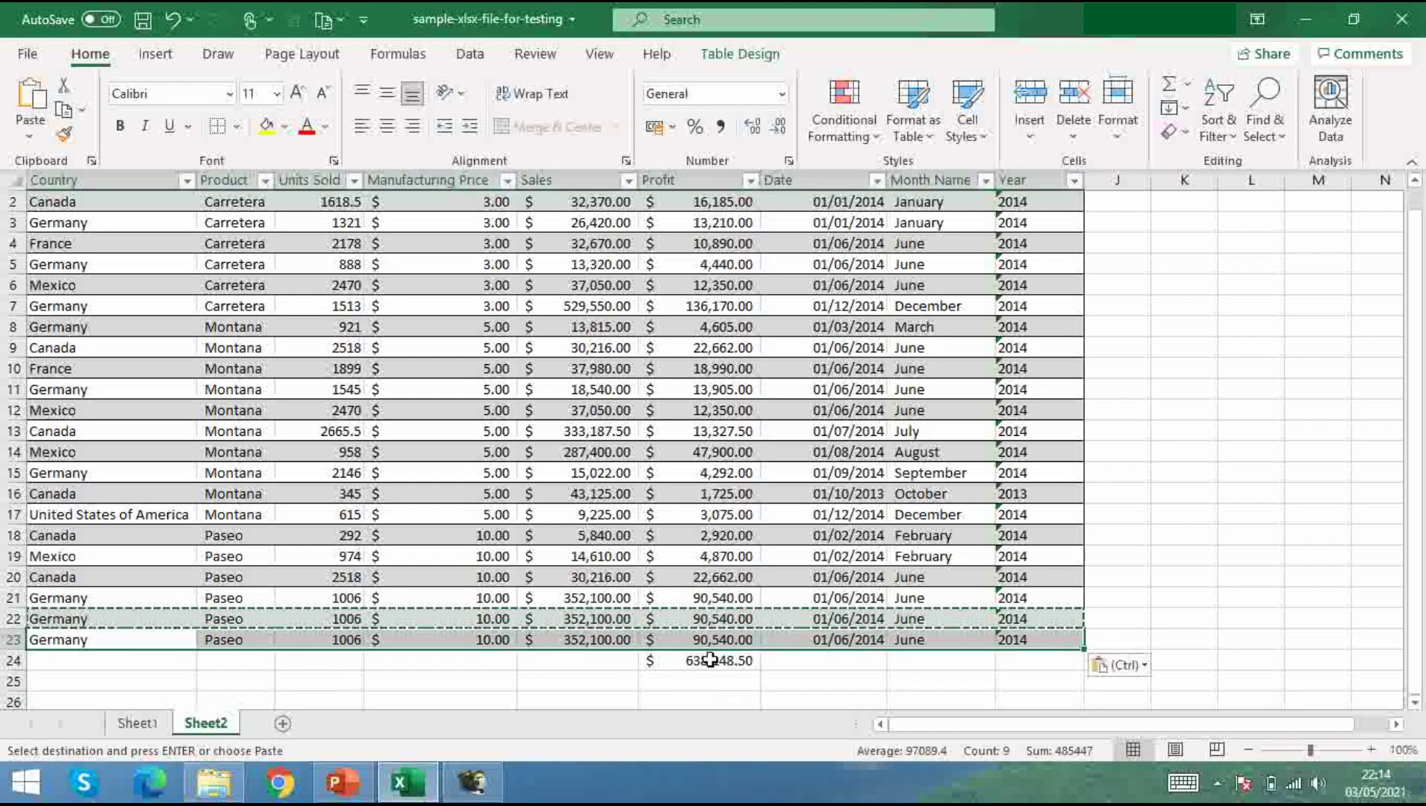
left_click(681, 660)
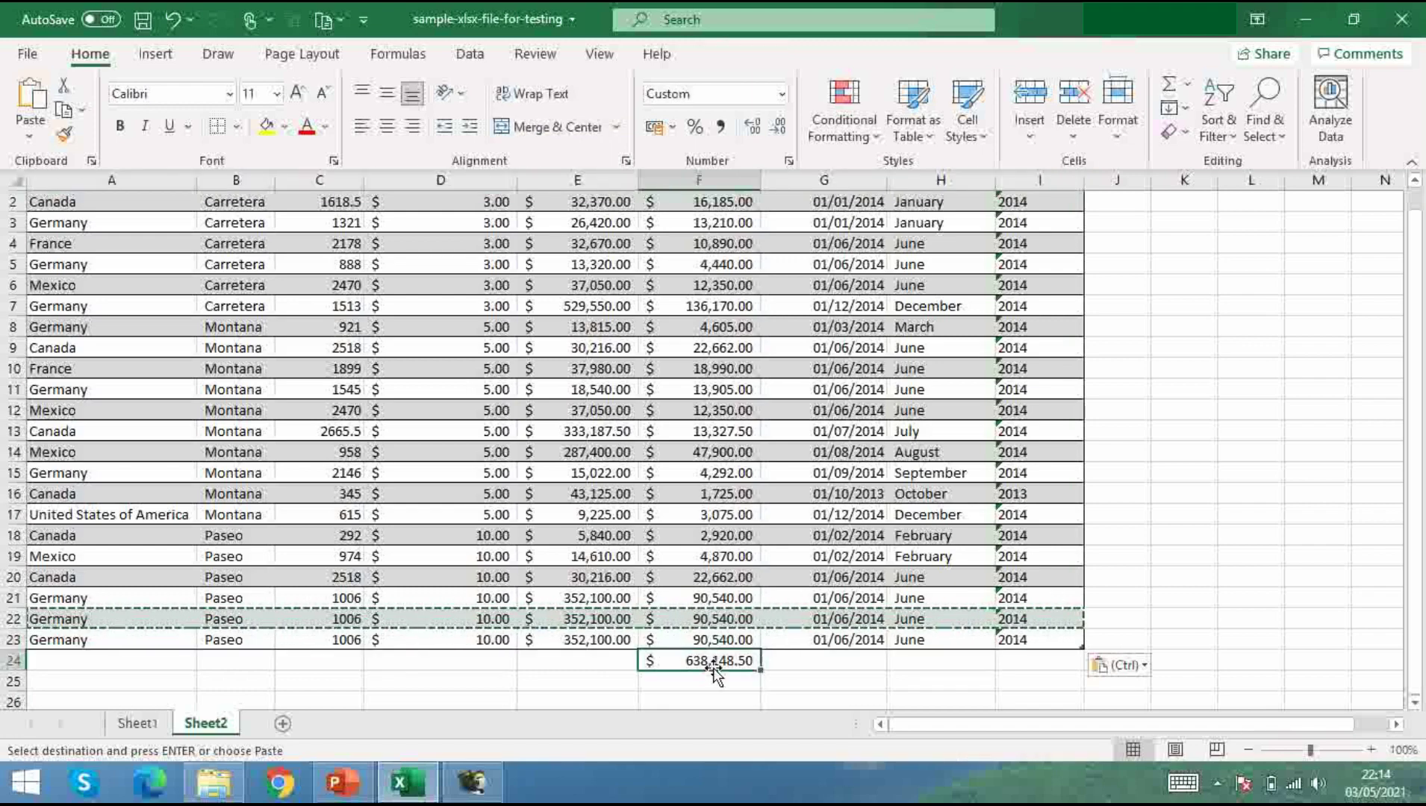
left_click(804, 676)
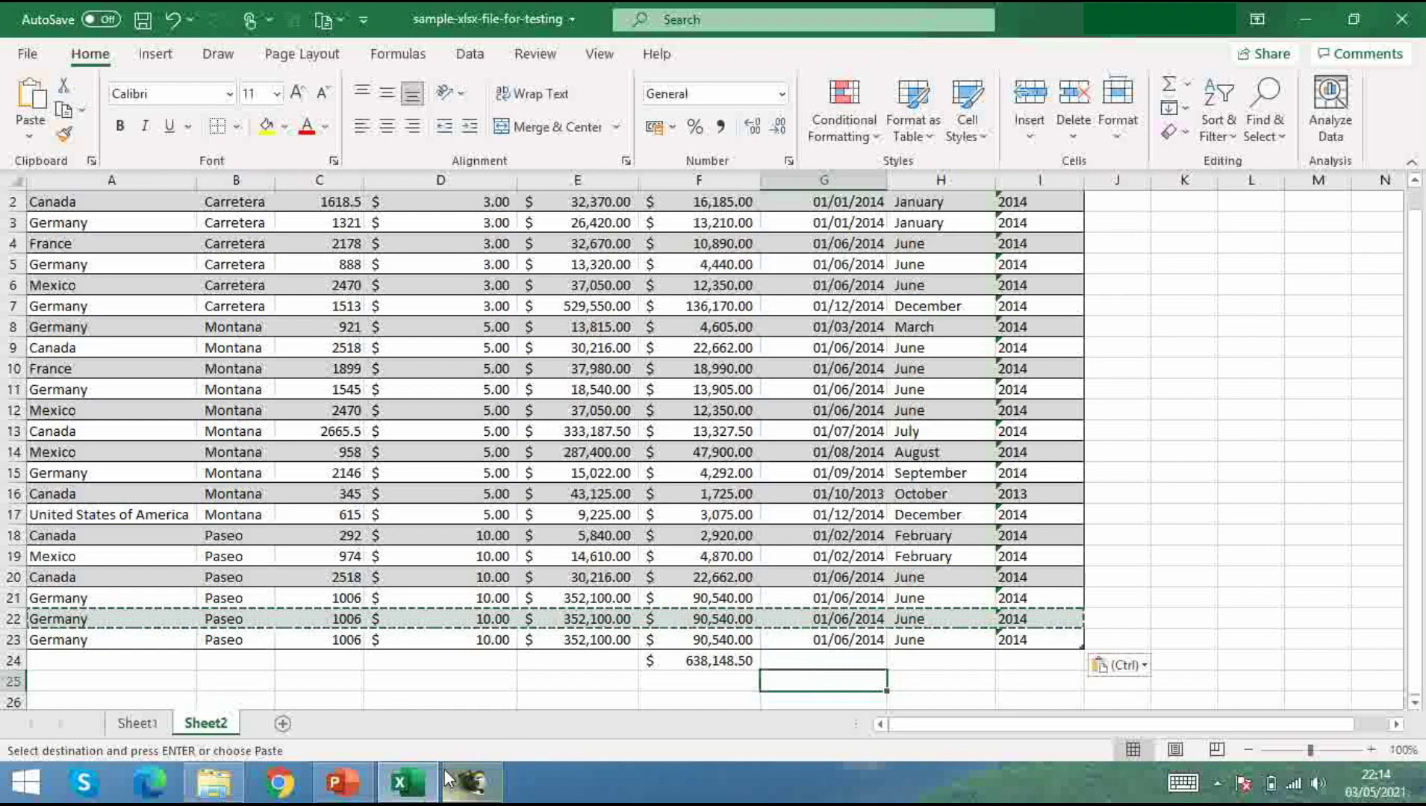
Step: Insert table slicers for Country, Product and Date, and move the Date and Product slicers clear of the Country slicer
left_click_drag(1414, 525, 1414, 504)
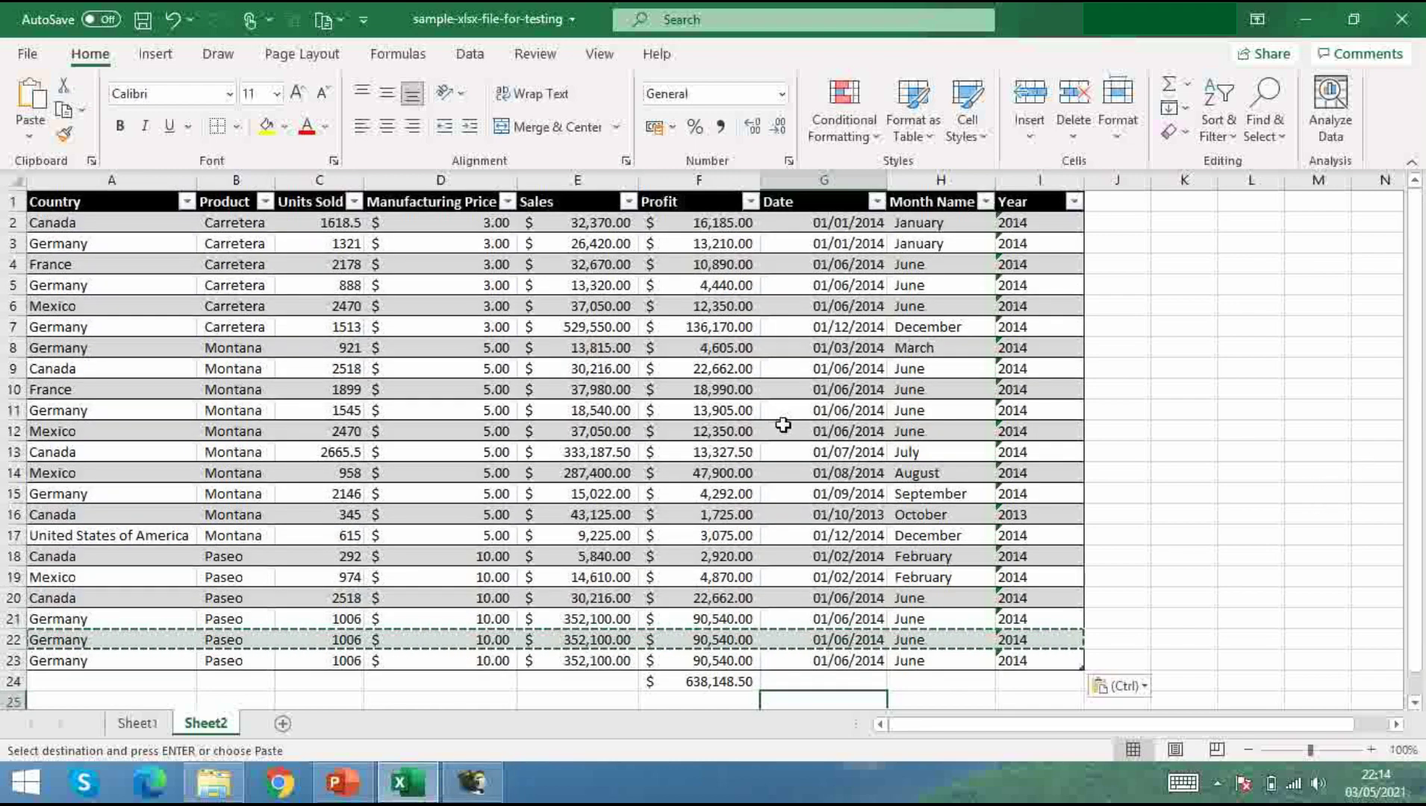
left_click(721, 409)
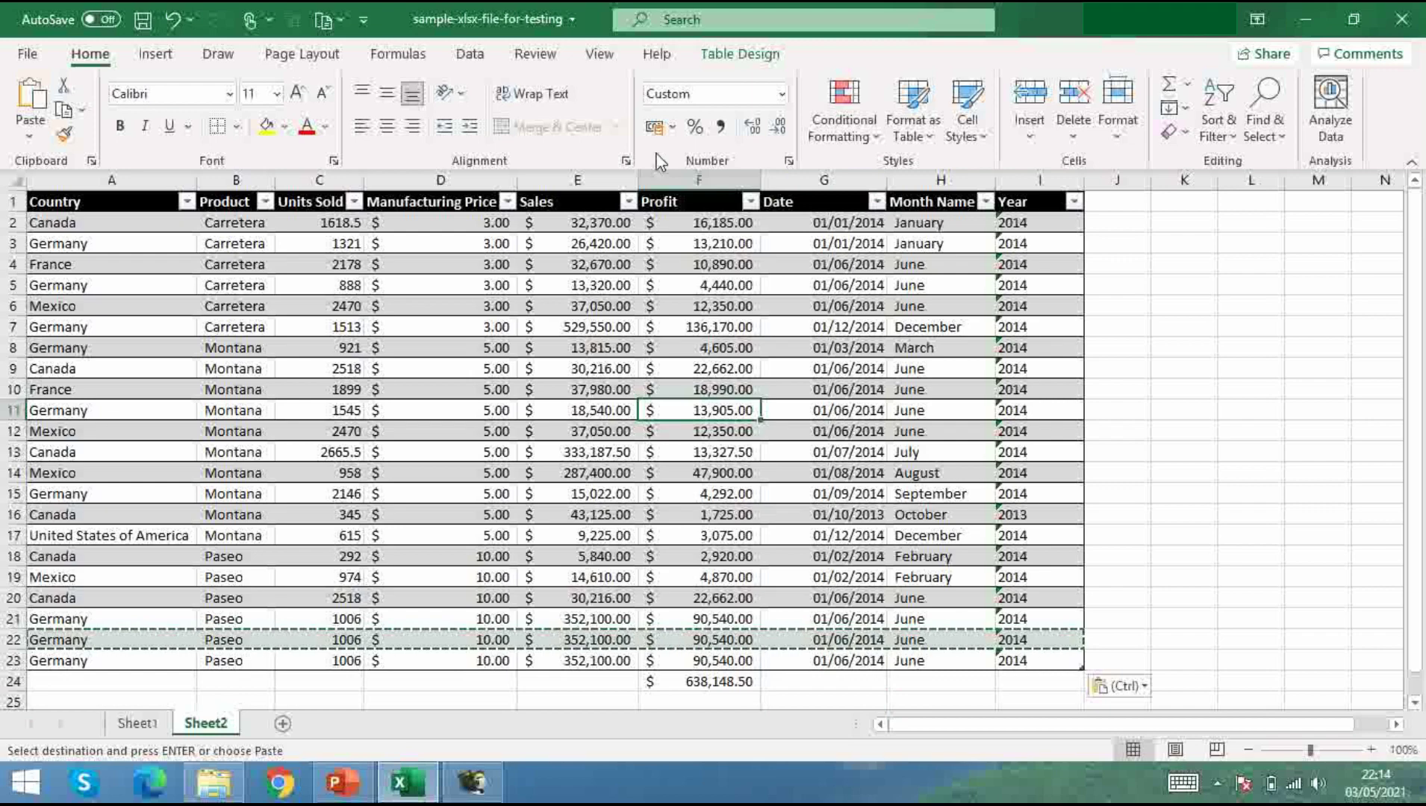
left_click(722, 58)
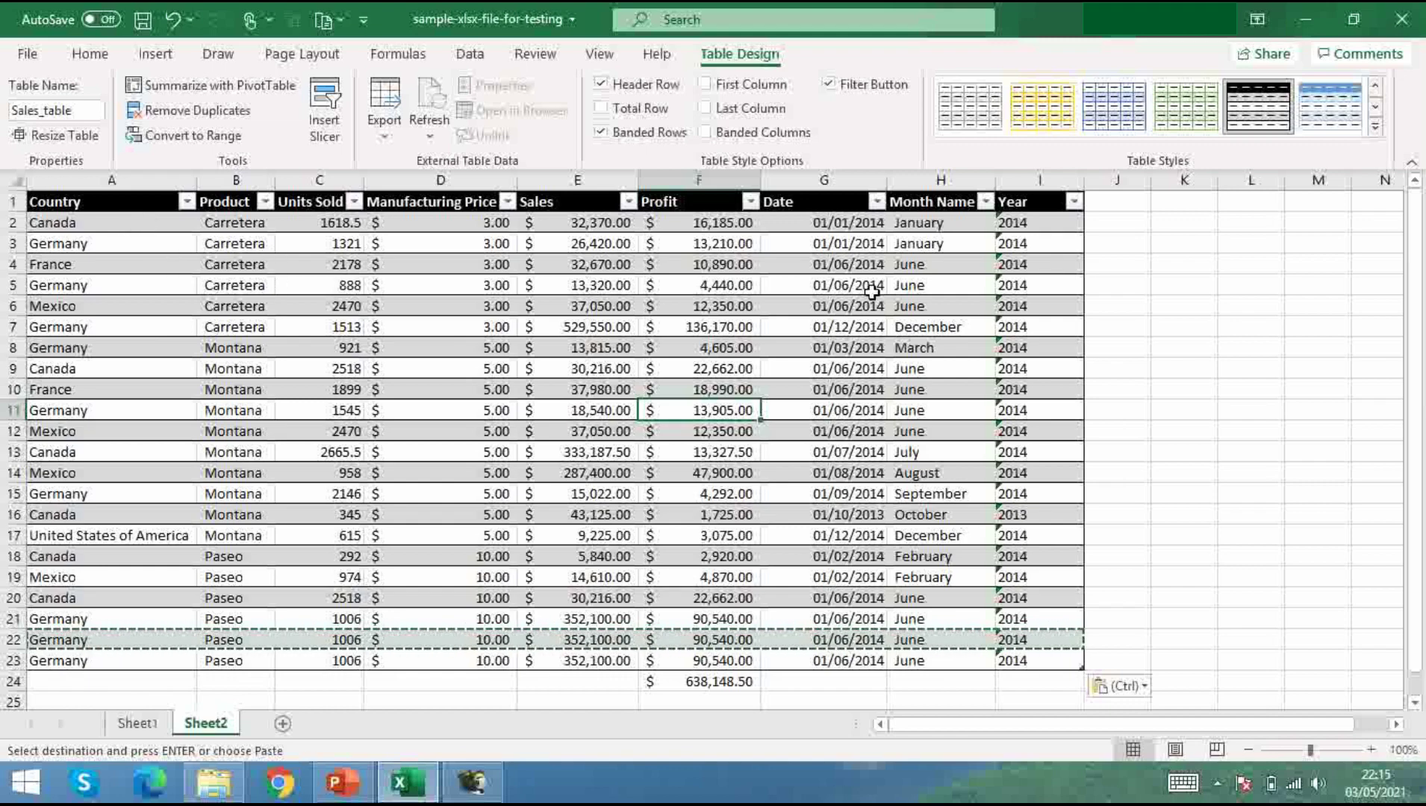
left_click(322, 120)
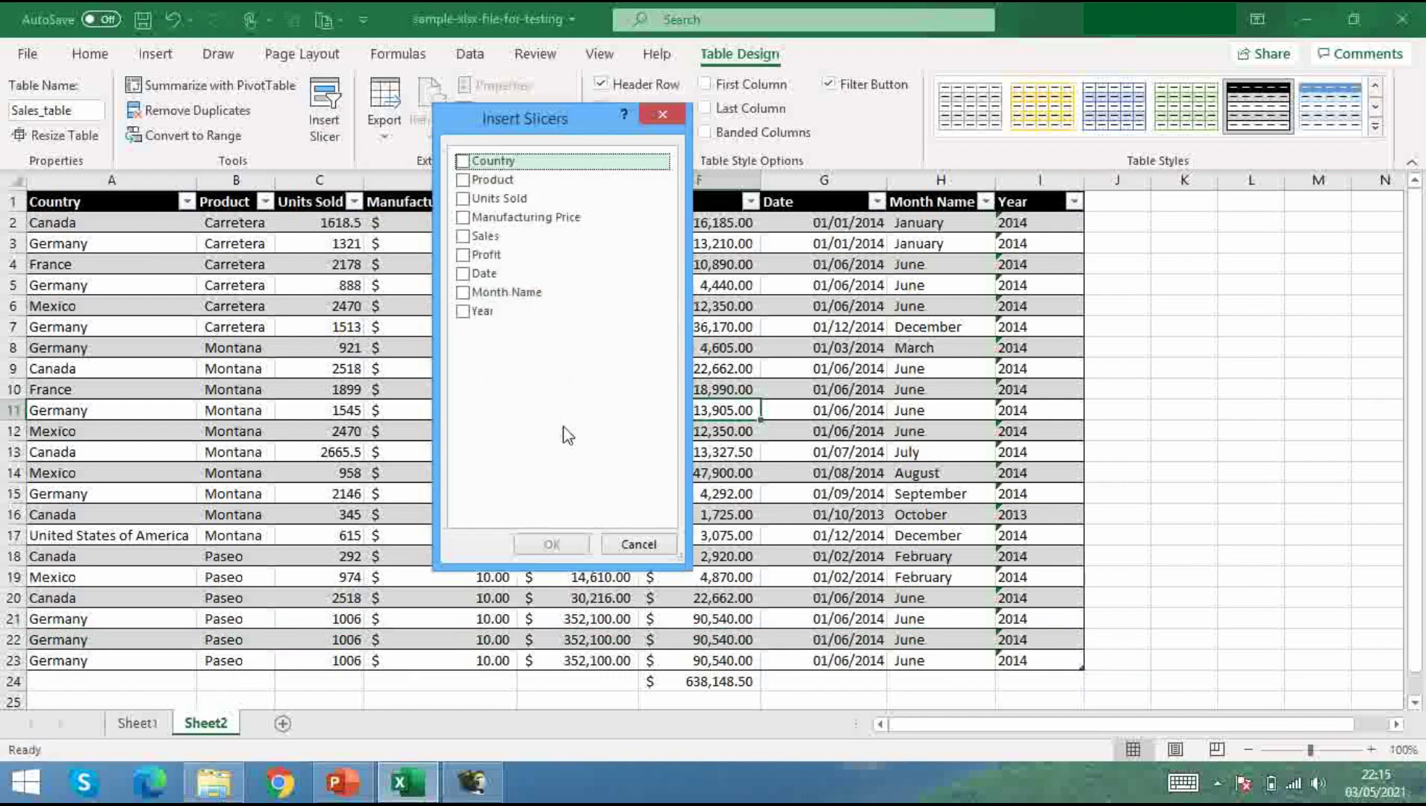
left_click(462, 161)
left_click(463, 180)
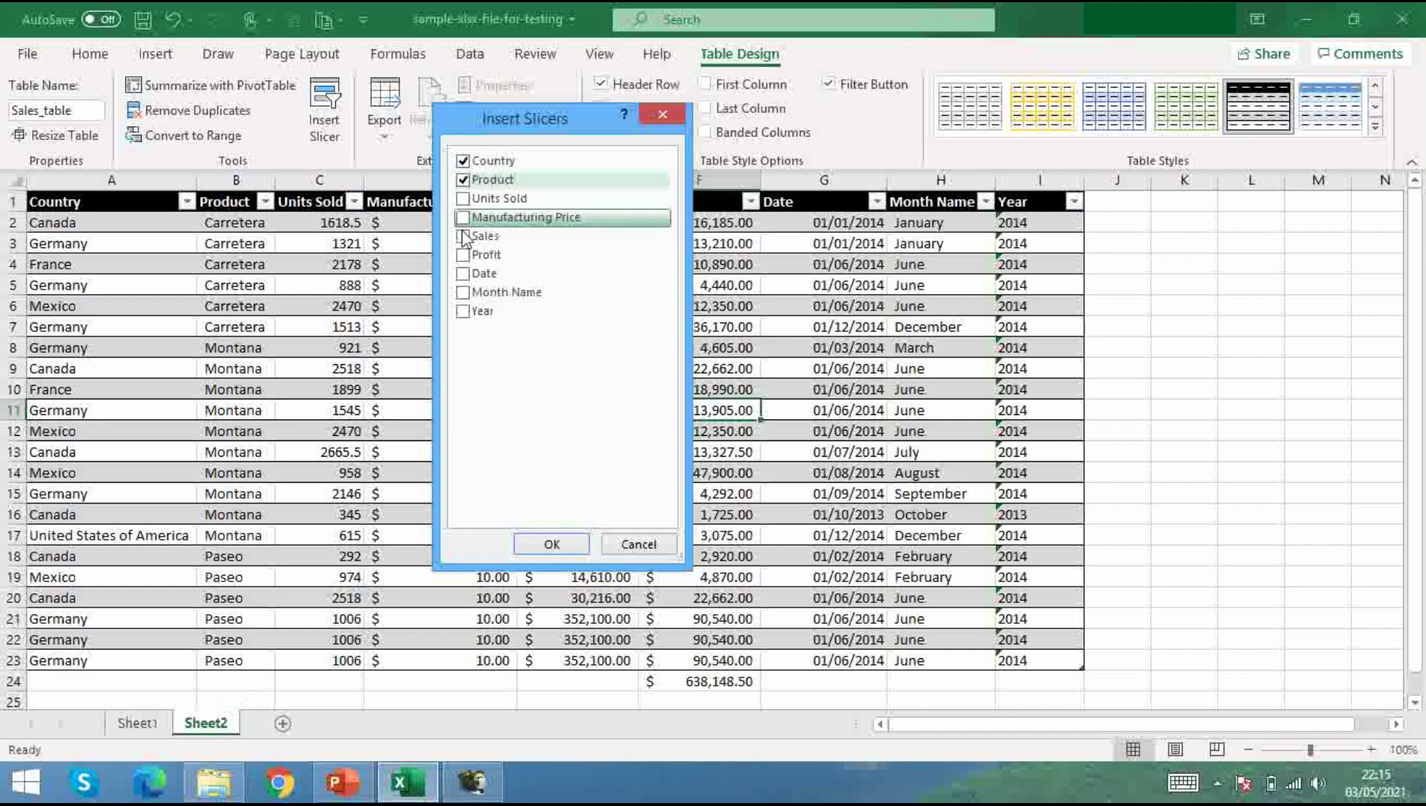
left_click(463, 274)
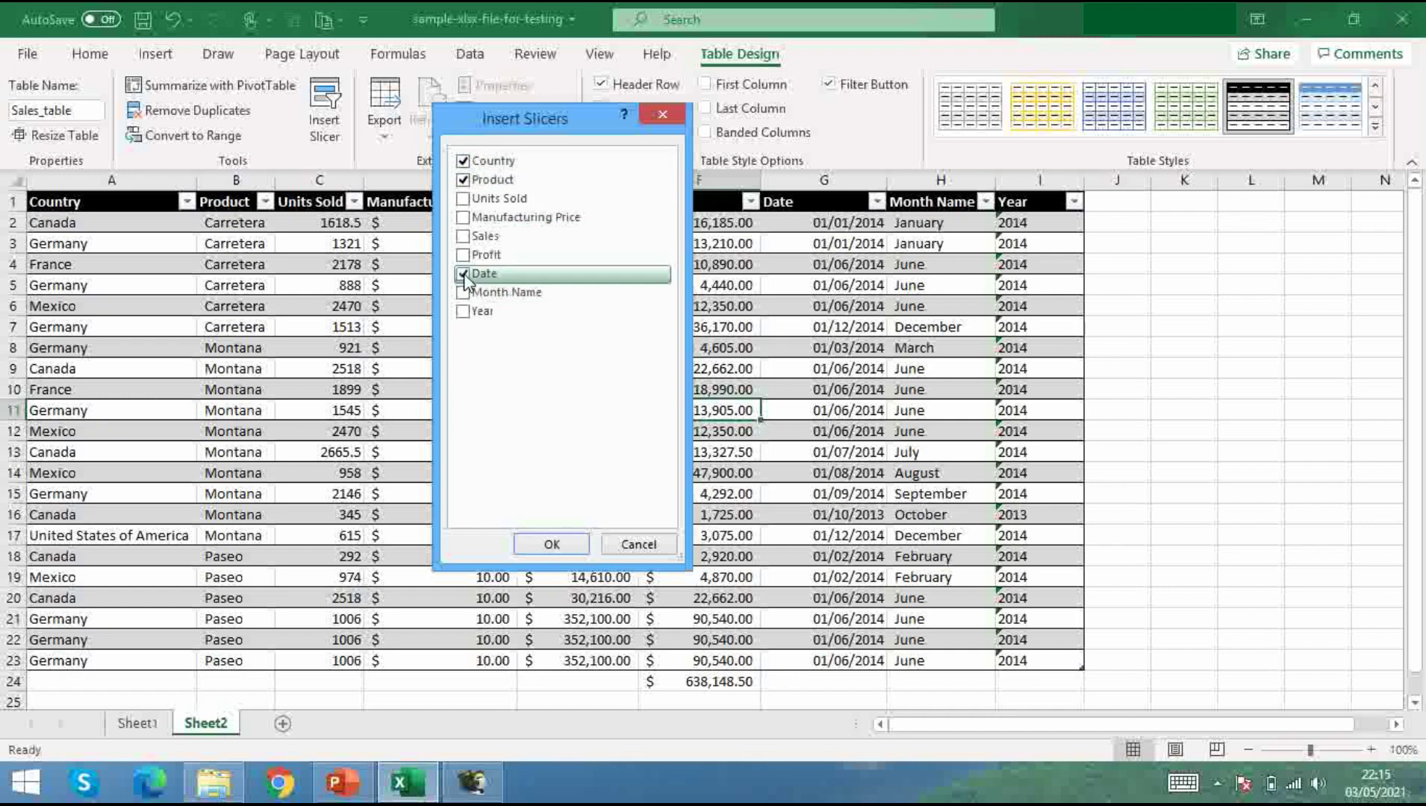
left_click(572, 545)
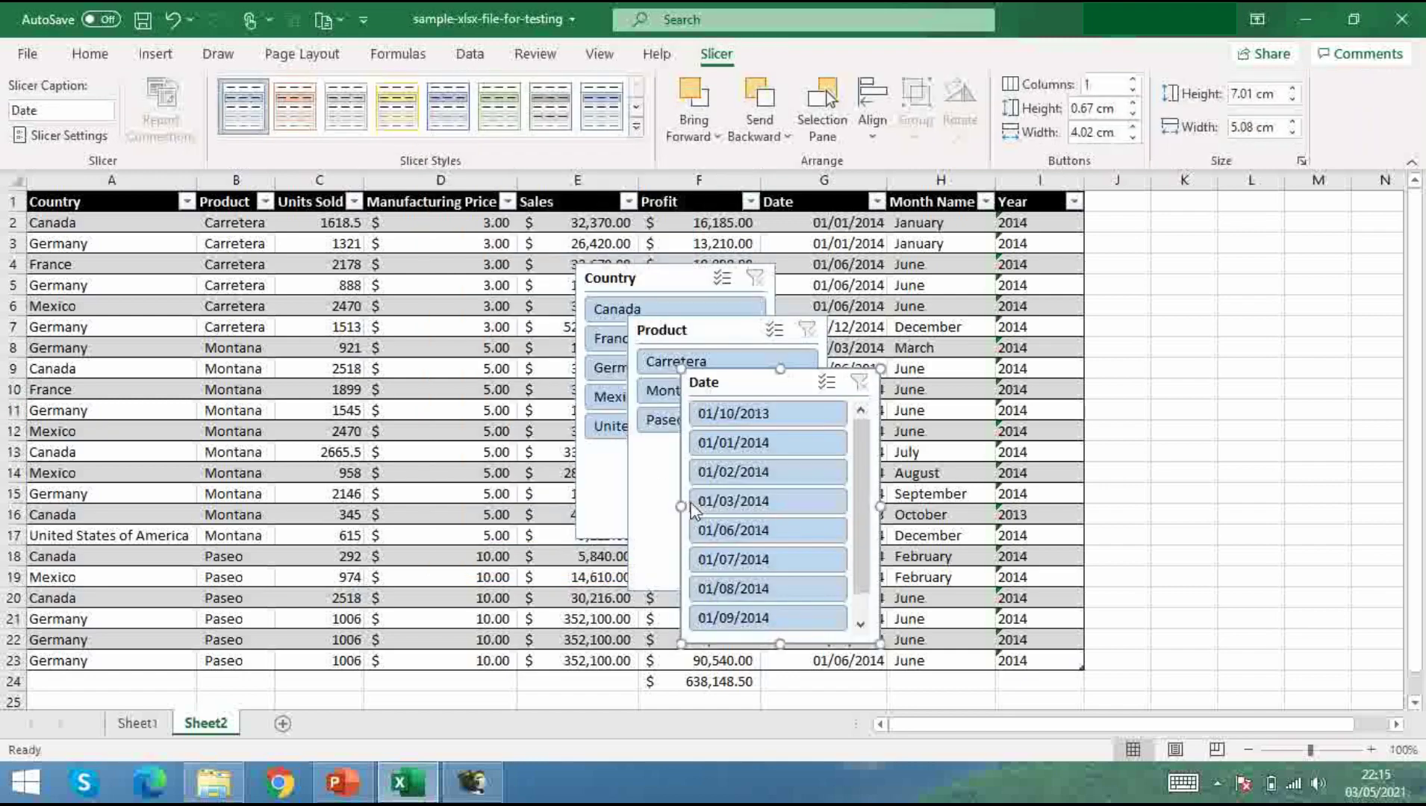
left_click_drag(749, 386, 1228, 451)
left_click_drag(655, 328, 963, 272)
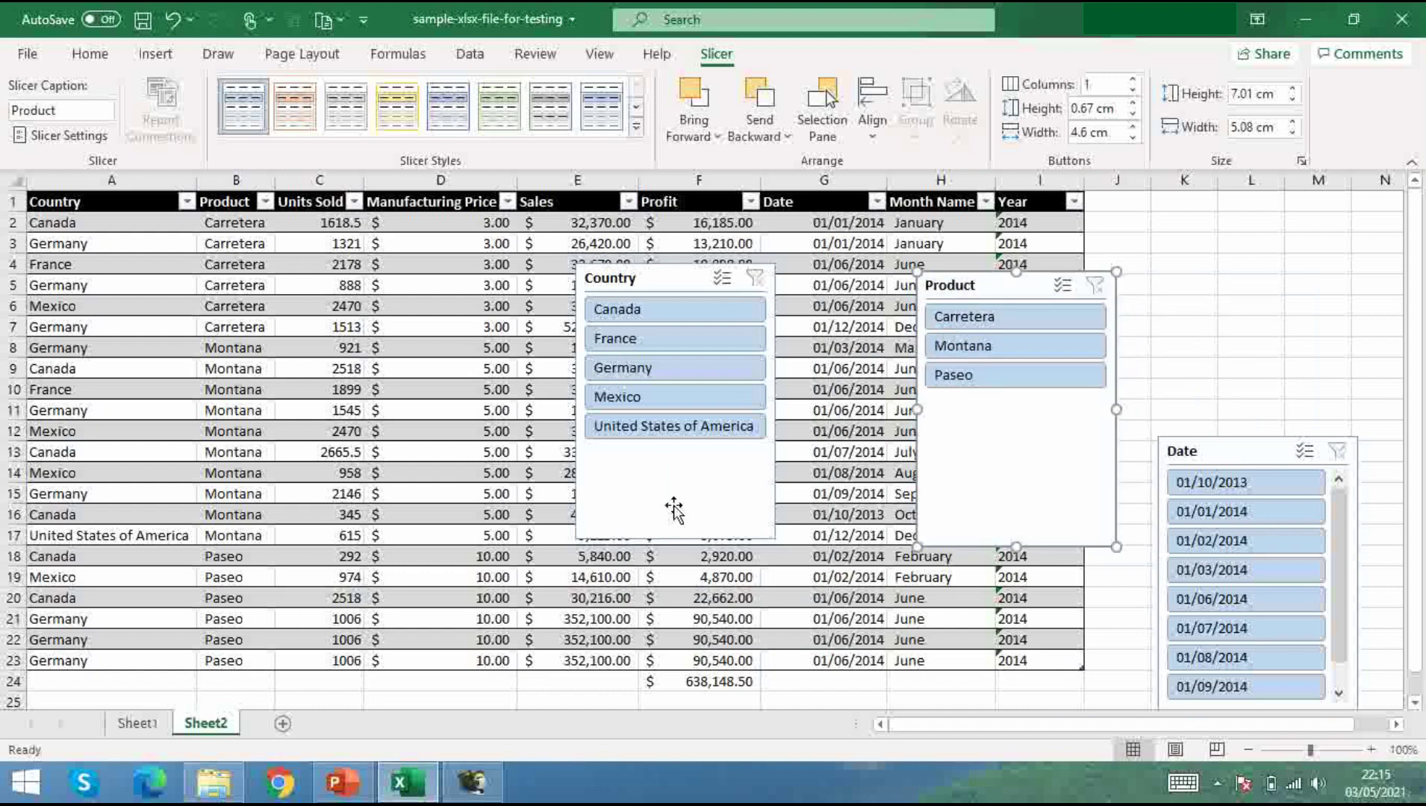
Step: Arrange the Country slicer's buttons in 2 columns and shrink the slicer to about 3.36 cm high and 5.45 cm wide
left_click(705, 500)
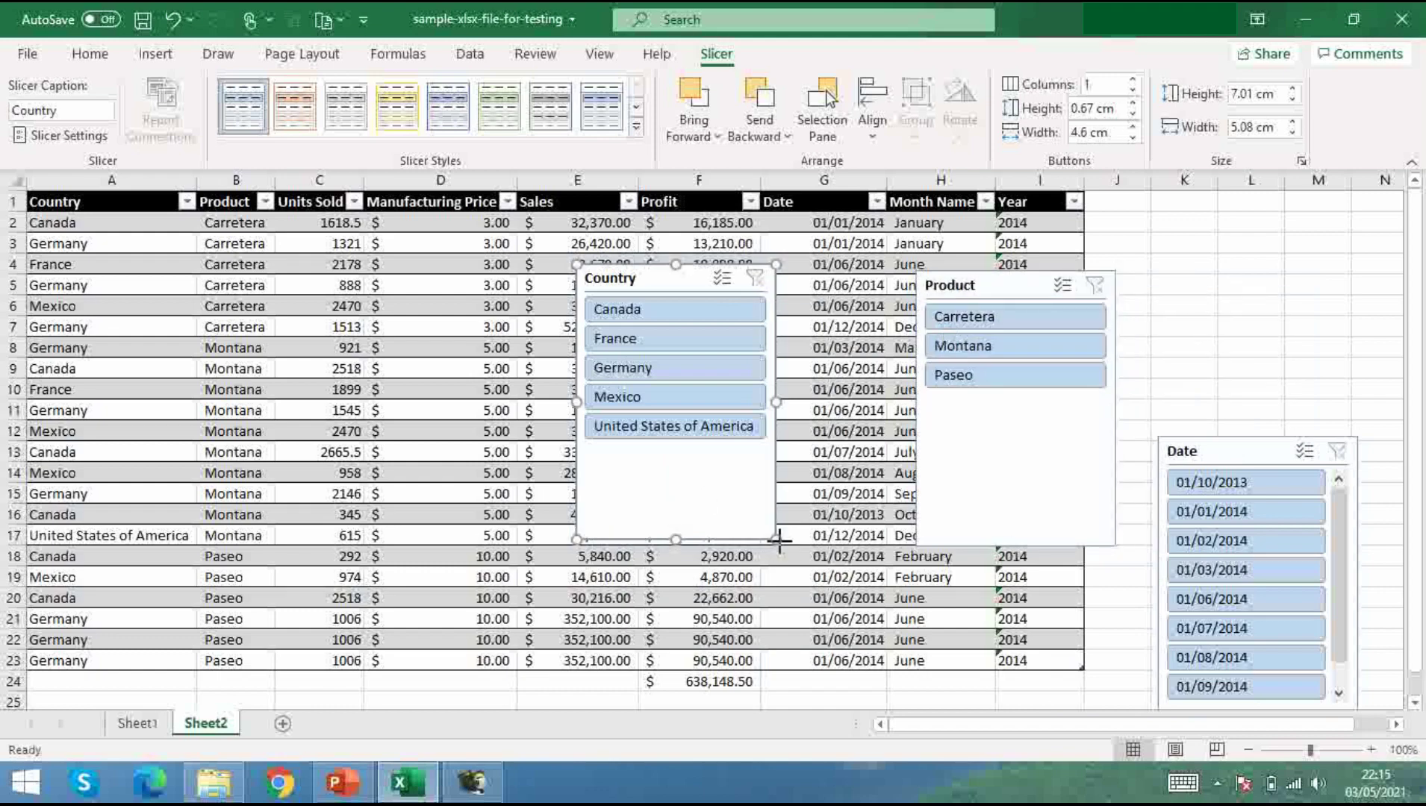
left_click_drag(779, 539, 780, 455)
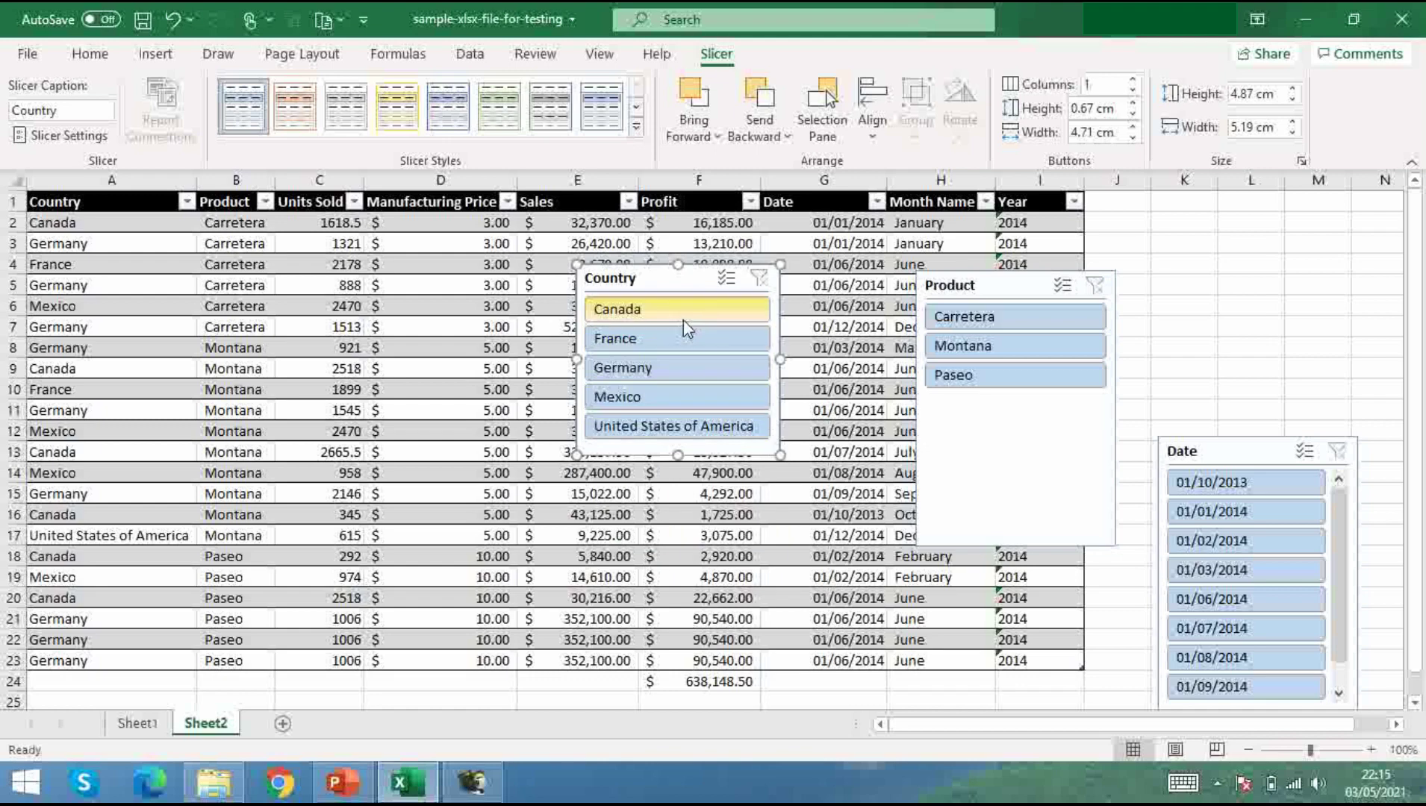
left_click(1133, 79)
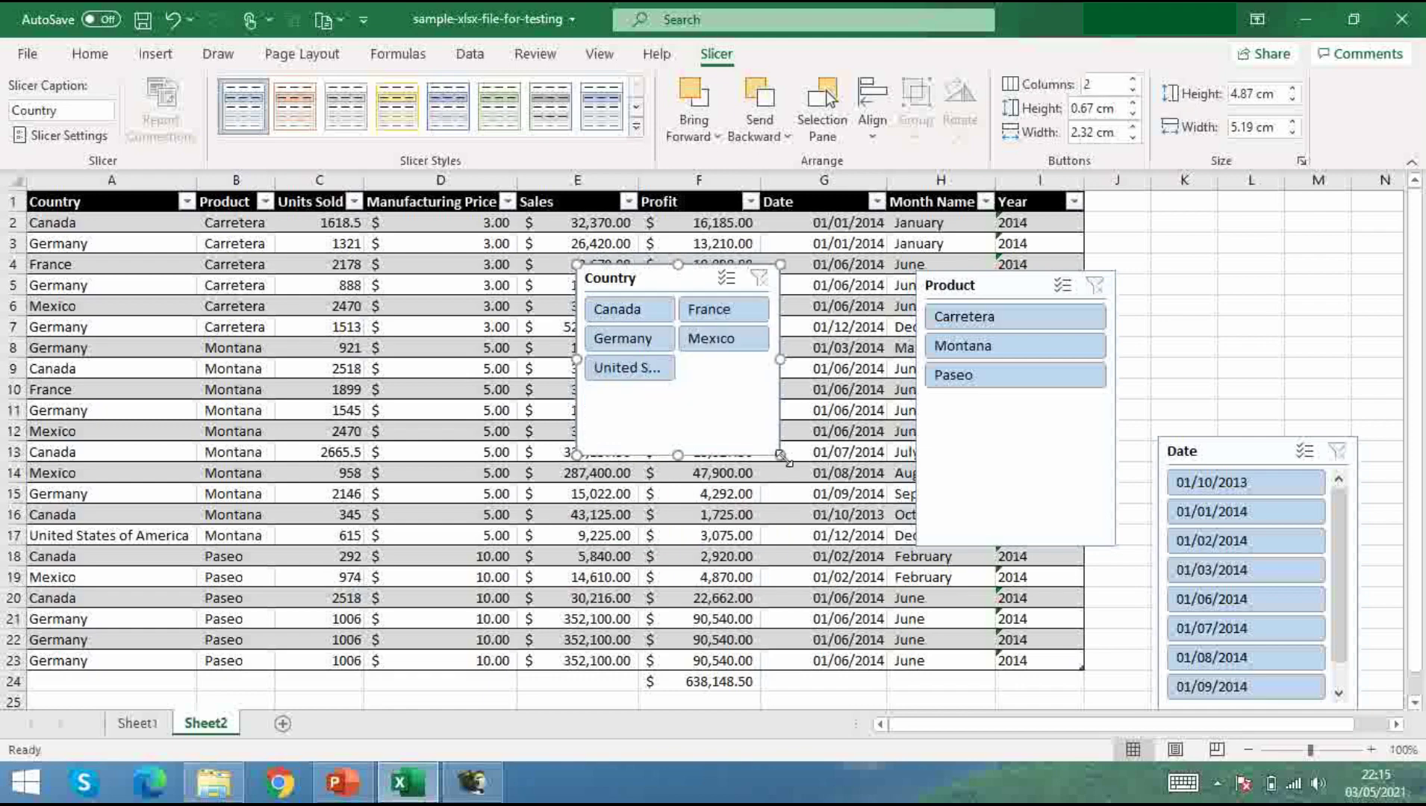
left_click_drag(780, 454, 790, 394)
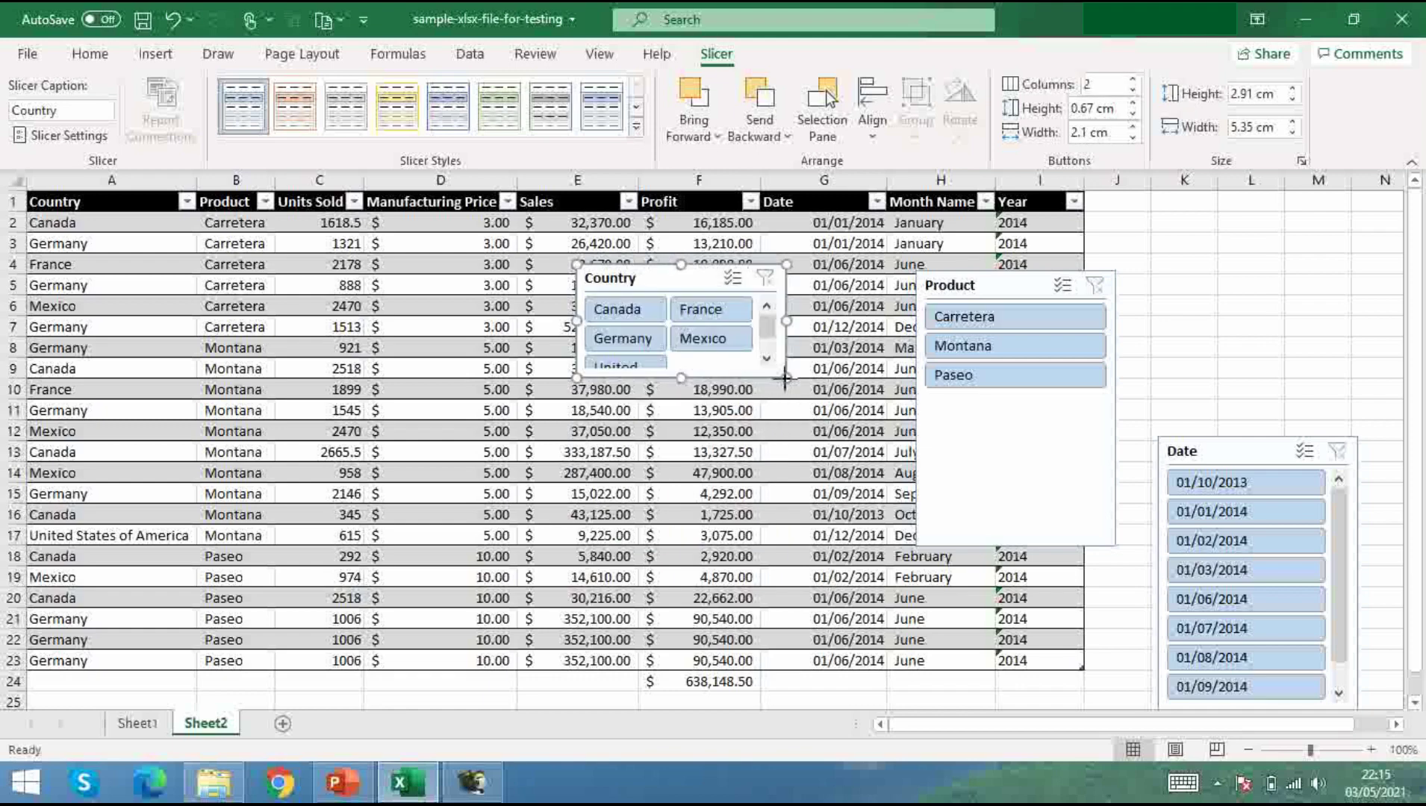
Step: Set the Product slicer to 2 columns, resize it to about 2.49 by 5.16 cm, and place it beside the table above the Date slicer
left_click(1021, 284)
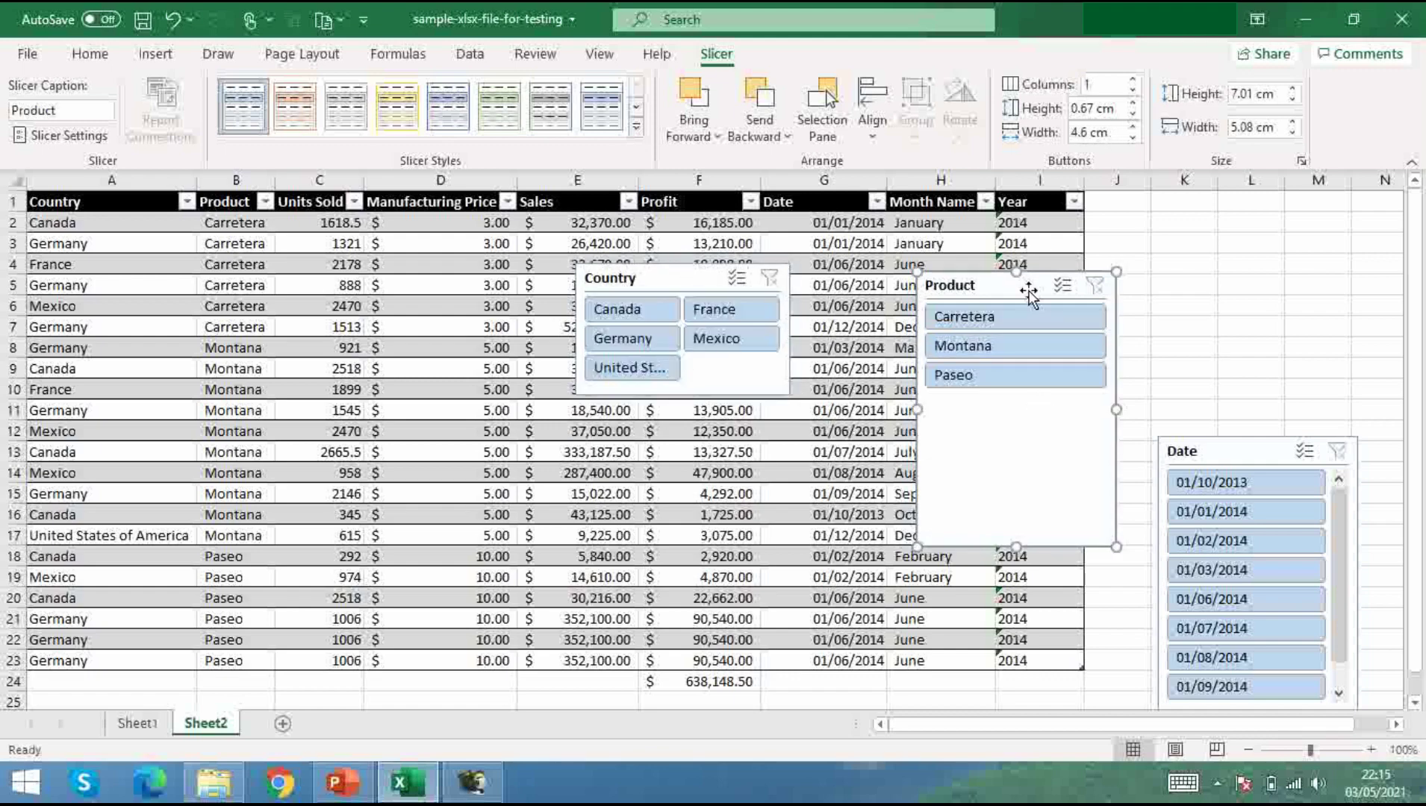
left_click(1132, 79)
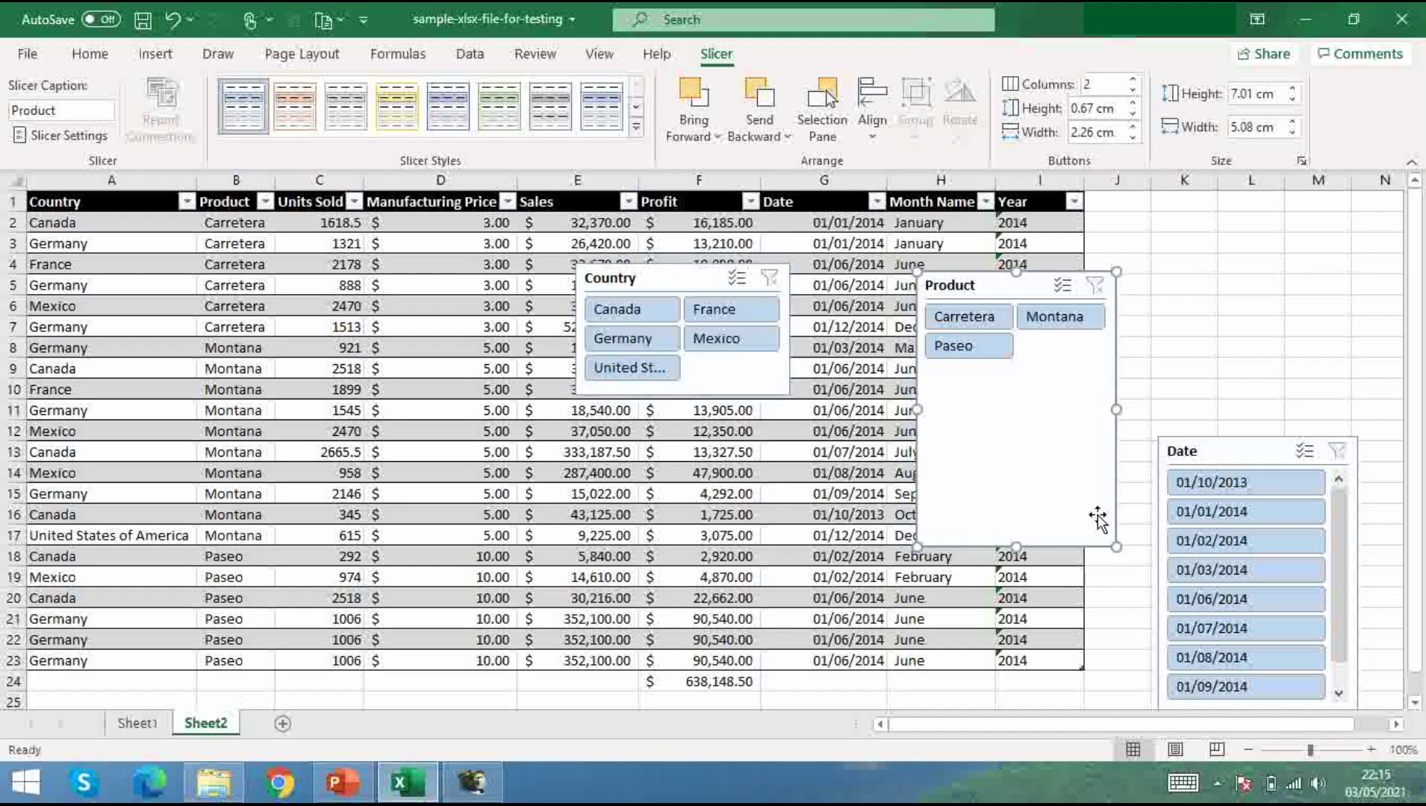
left_click_drag(1113, 548, 1118, 363)
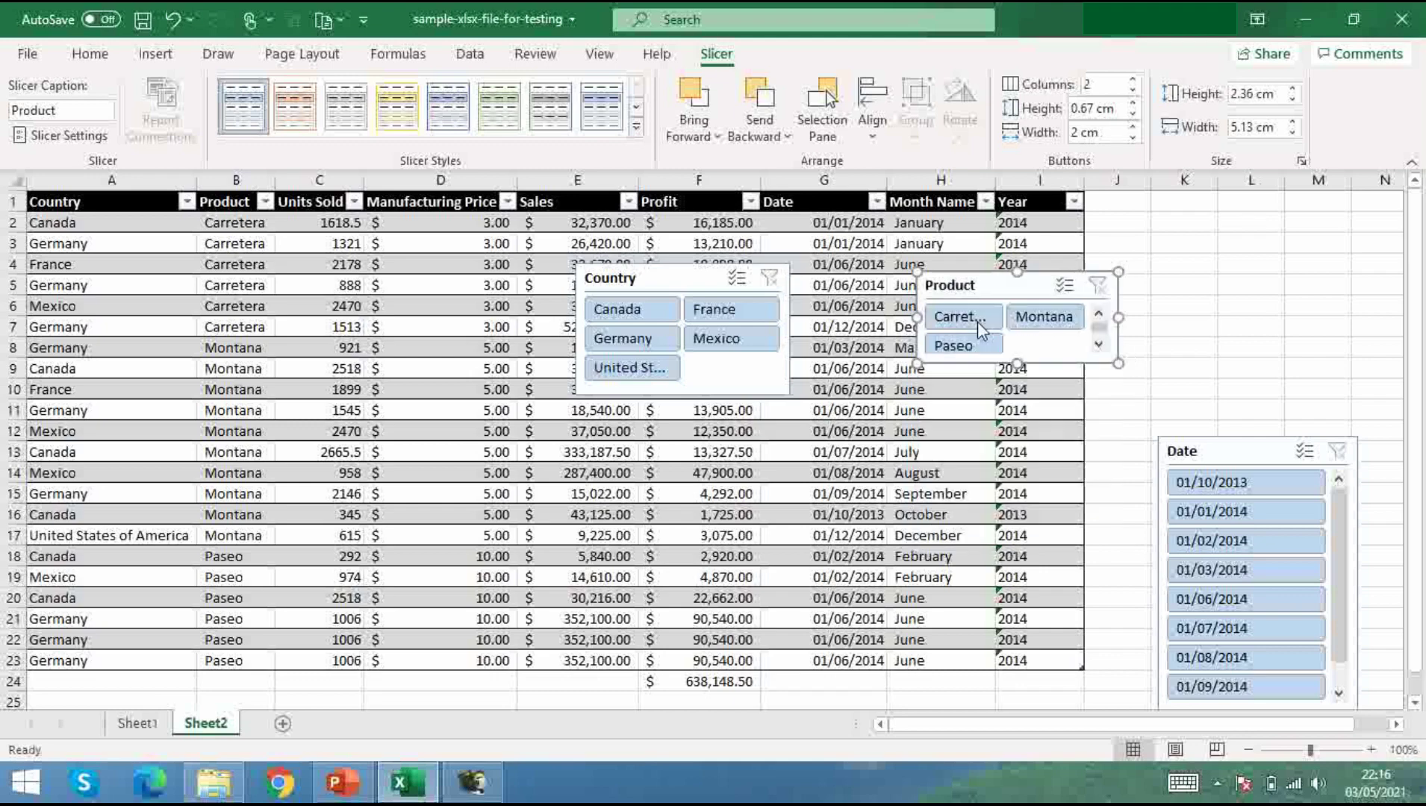
left_click_drag(1045, 282, 1265, 327)
left_click_drag(1333, 405, 1338, 414)
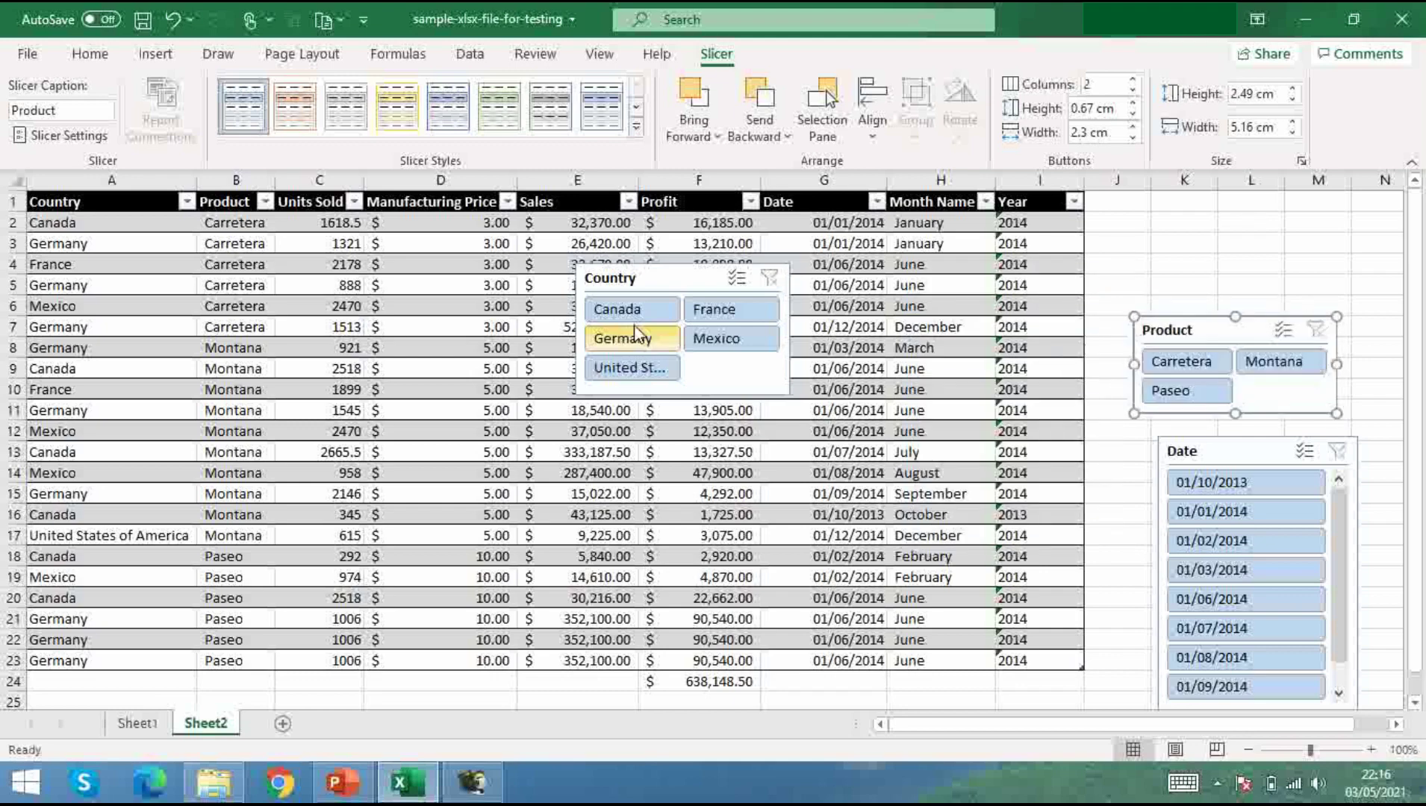
Step: Shrink the Country slicer to about 3.15 cm high and 5.42 cm wide and place it beside the table above the Product slicer
left_click_drag(668, 285, 854, 273)
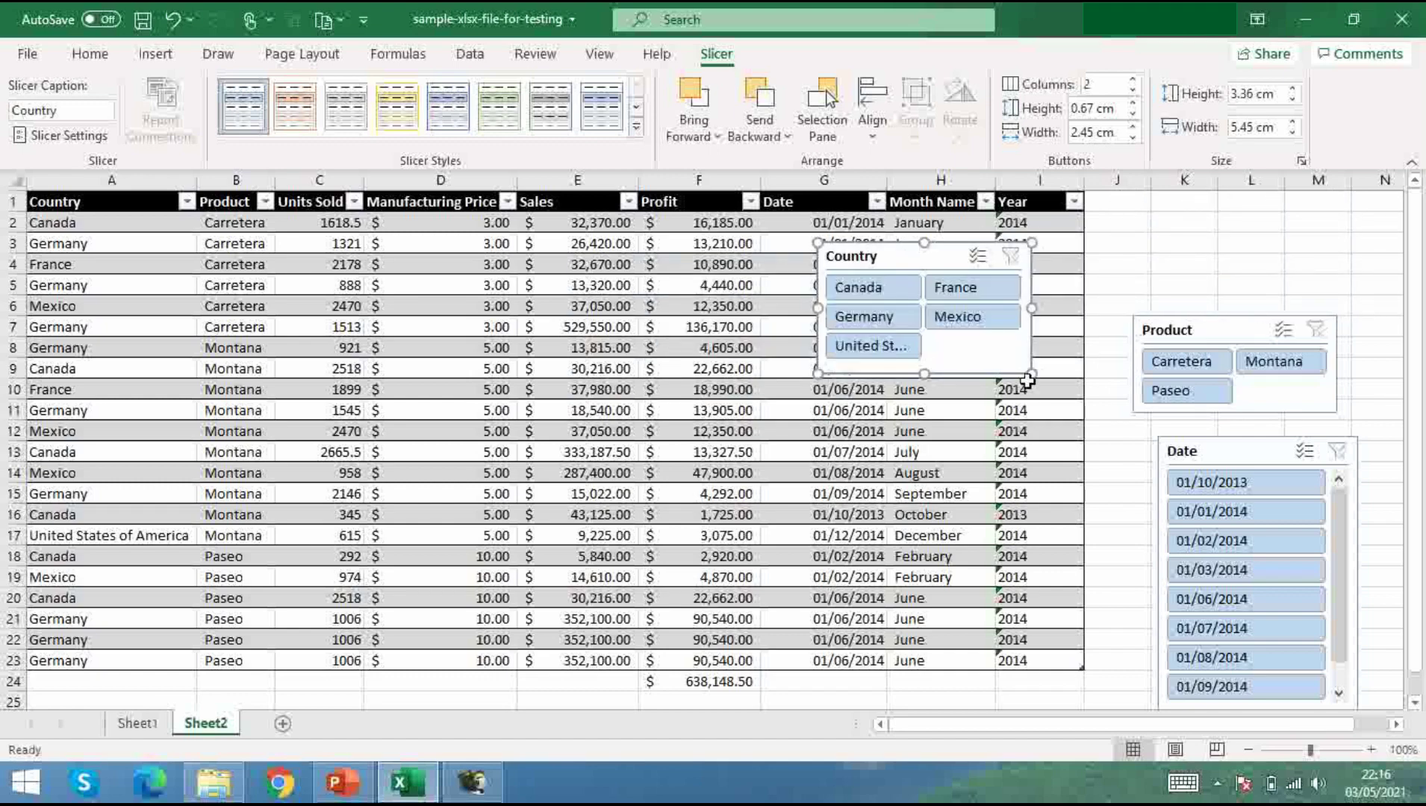
left_click_drag(1031, 374, 1030, 366)
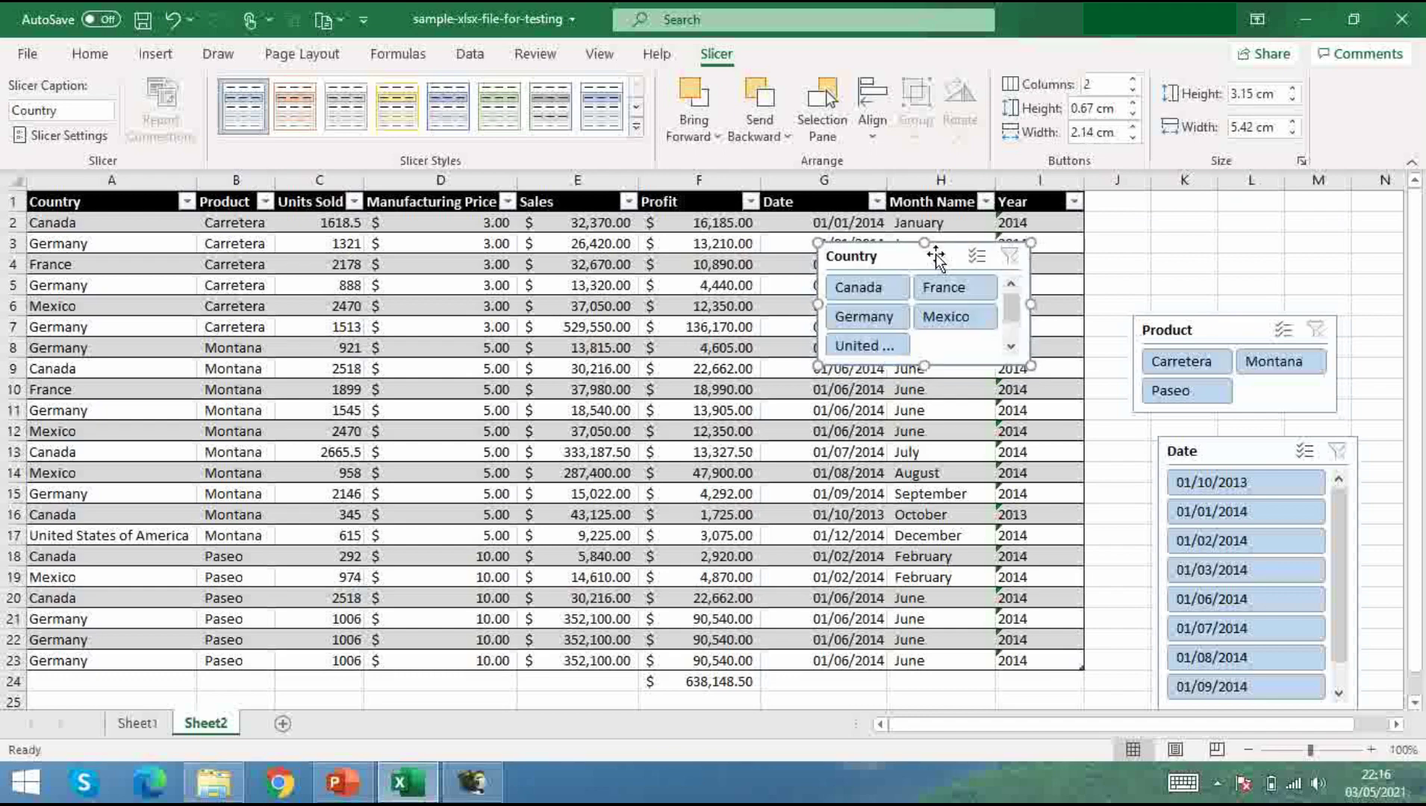
left_click_drag(942, 256, 1257, 215)
Step: Place the Date slicer below the Product slicer with 2 columns, resized to about 4.74 cm high and 7.25 cm wide
left_click_drag(1263, 452, 1253, 444)
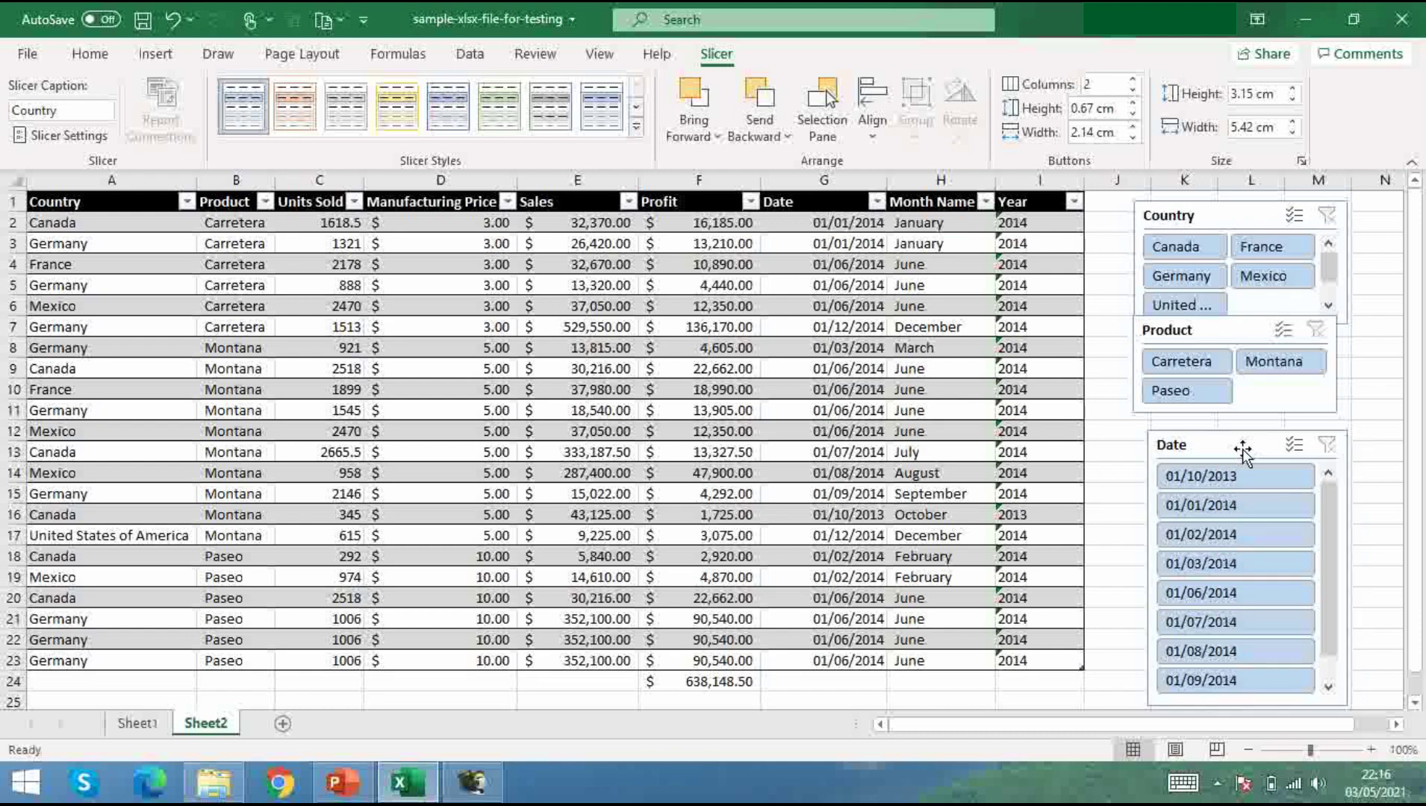
left_click(1135, 81)
left_click(1135, 81)
left_click_drag(1348, 569, 1376, 570)
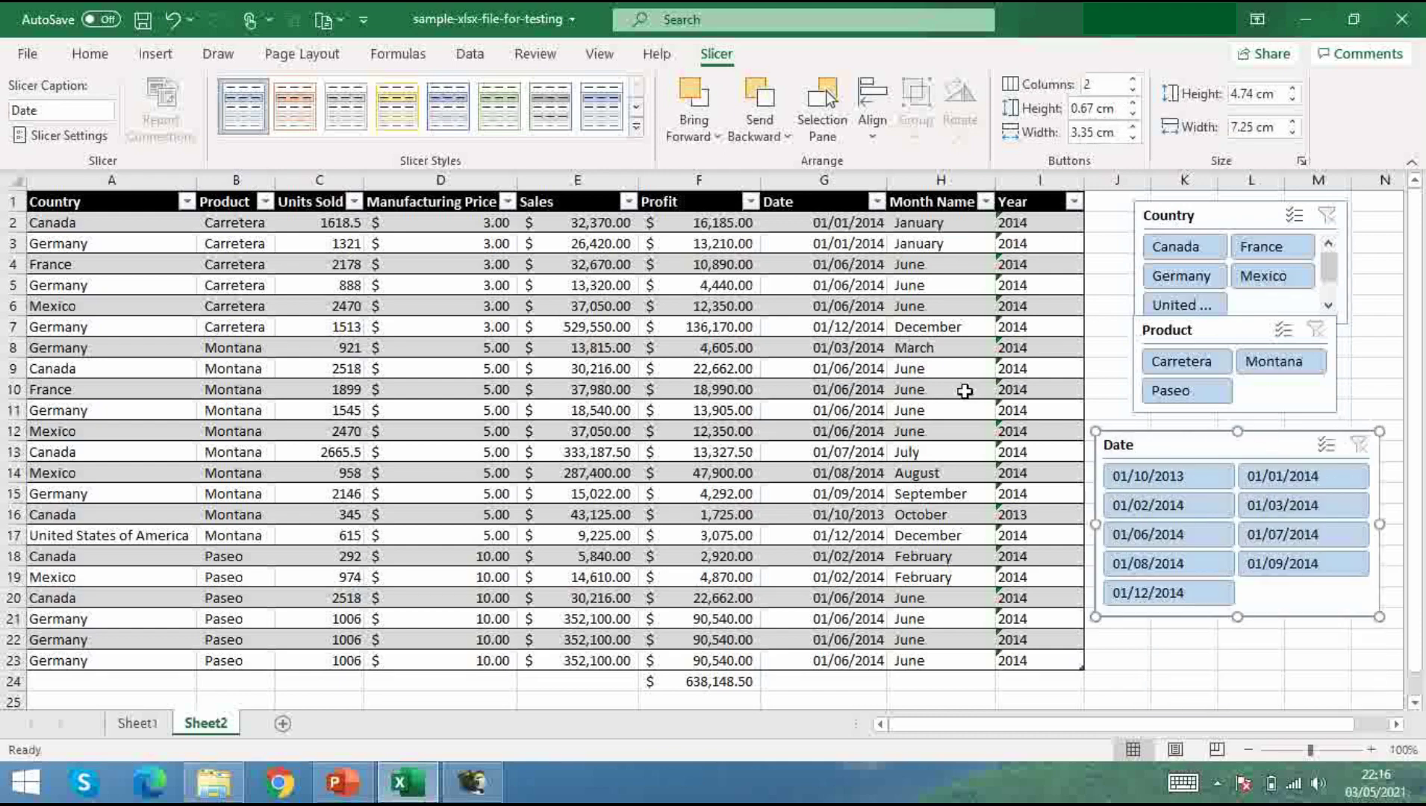
Step: Filter the table with the slicers to Canada, Montana and the date 01/10/2013
left_click(1159, 251)
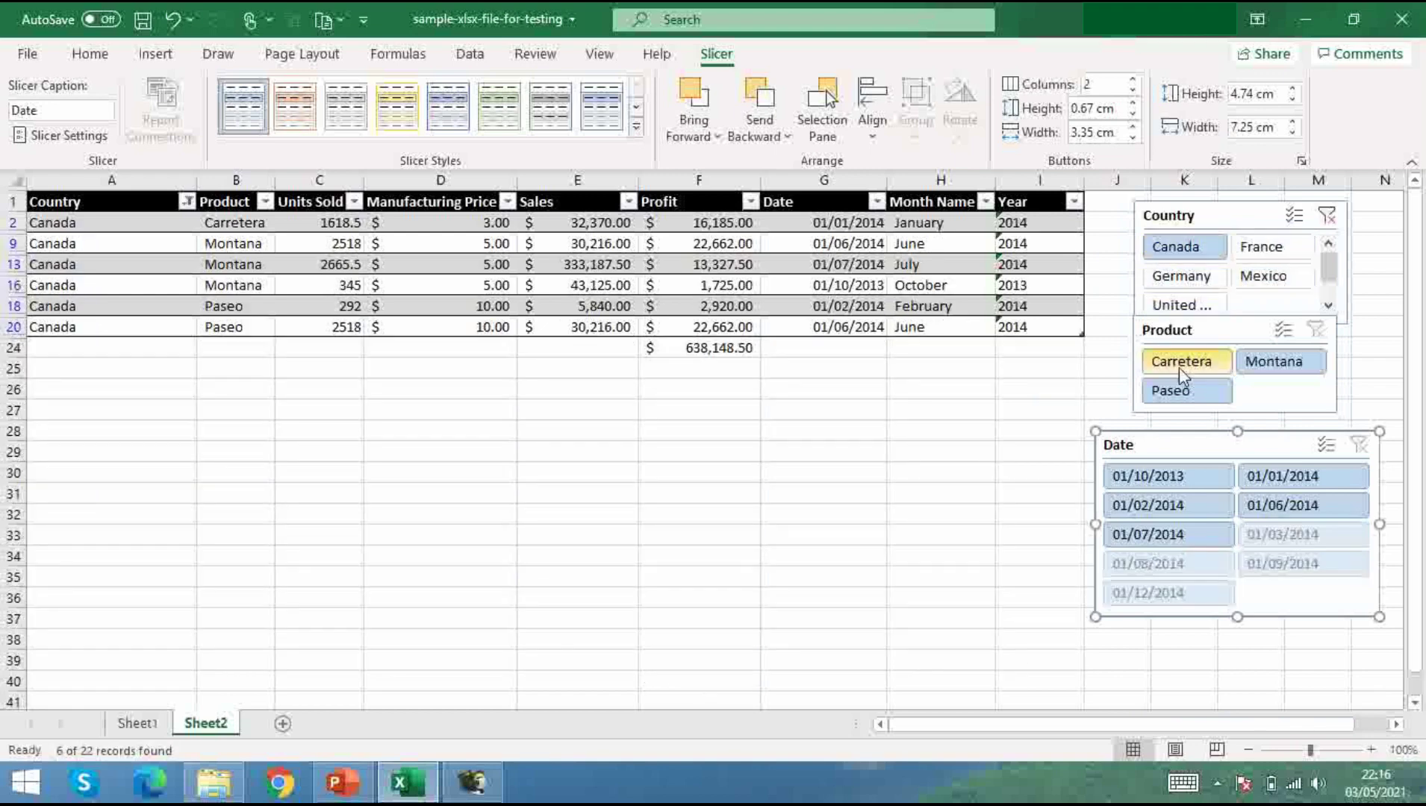
left_click(1258, 366)
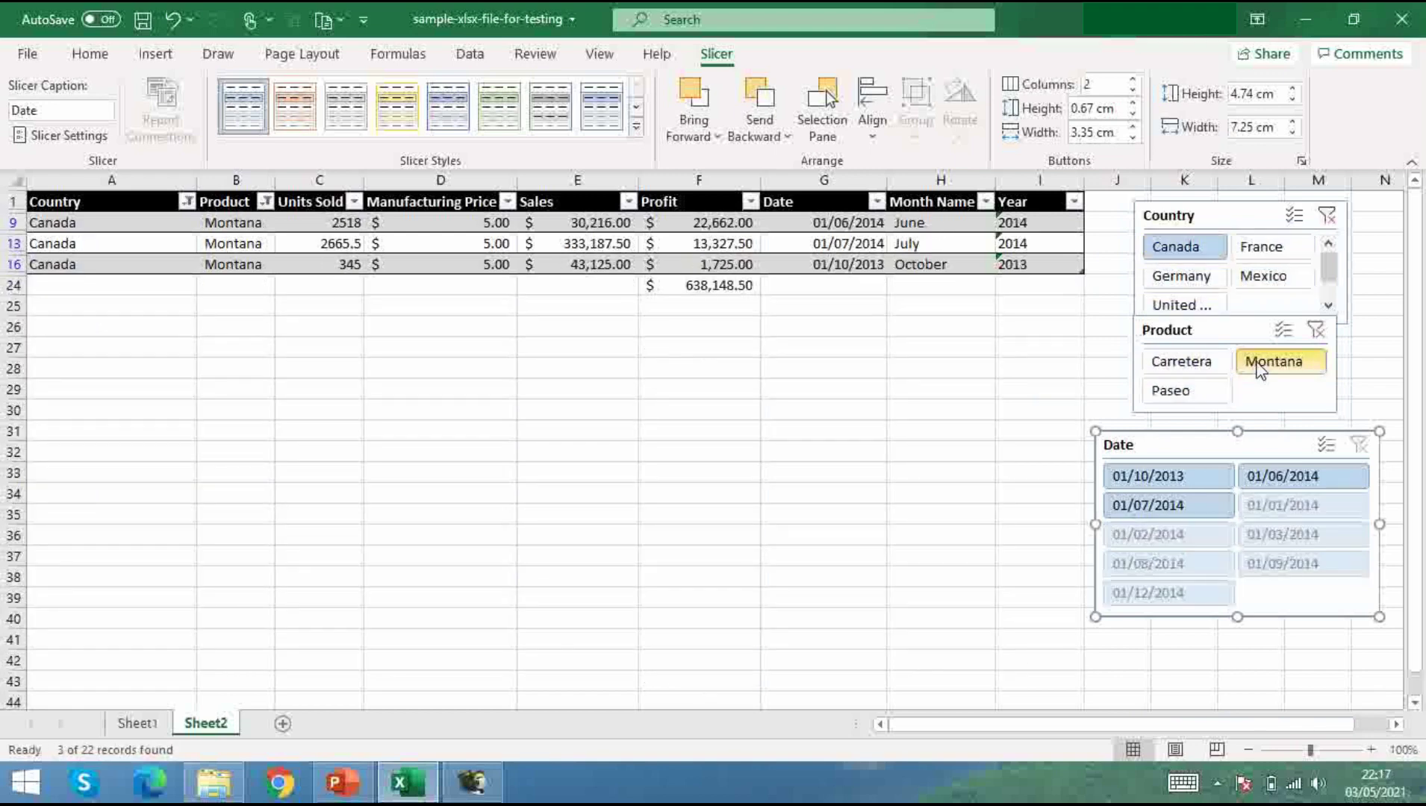
left_click(1155, 486)
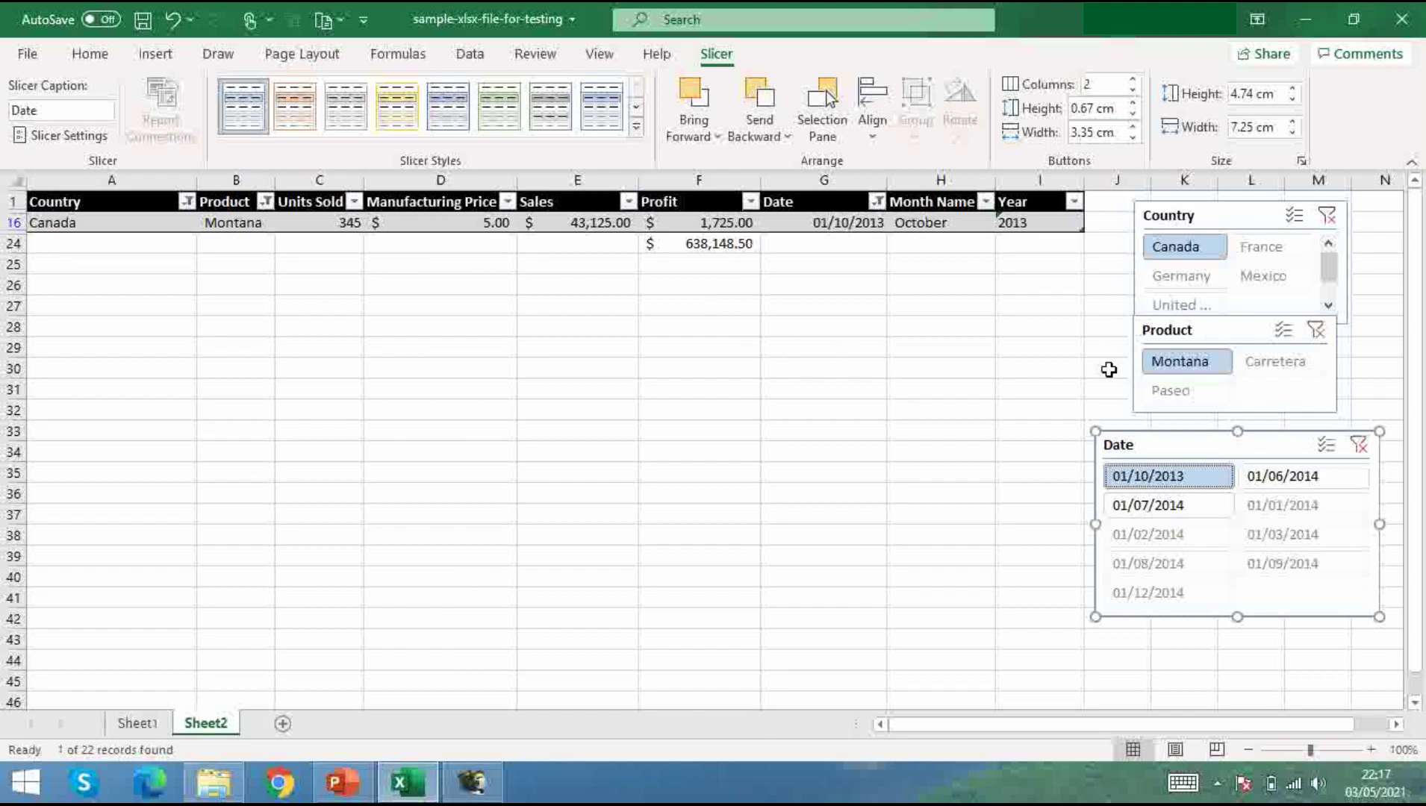
Step: Space out the Product and Date slicers vertically beneath the Country slicer so that none of them overlap
left_click_drag(1238, 448, 1245, 498)
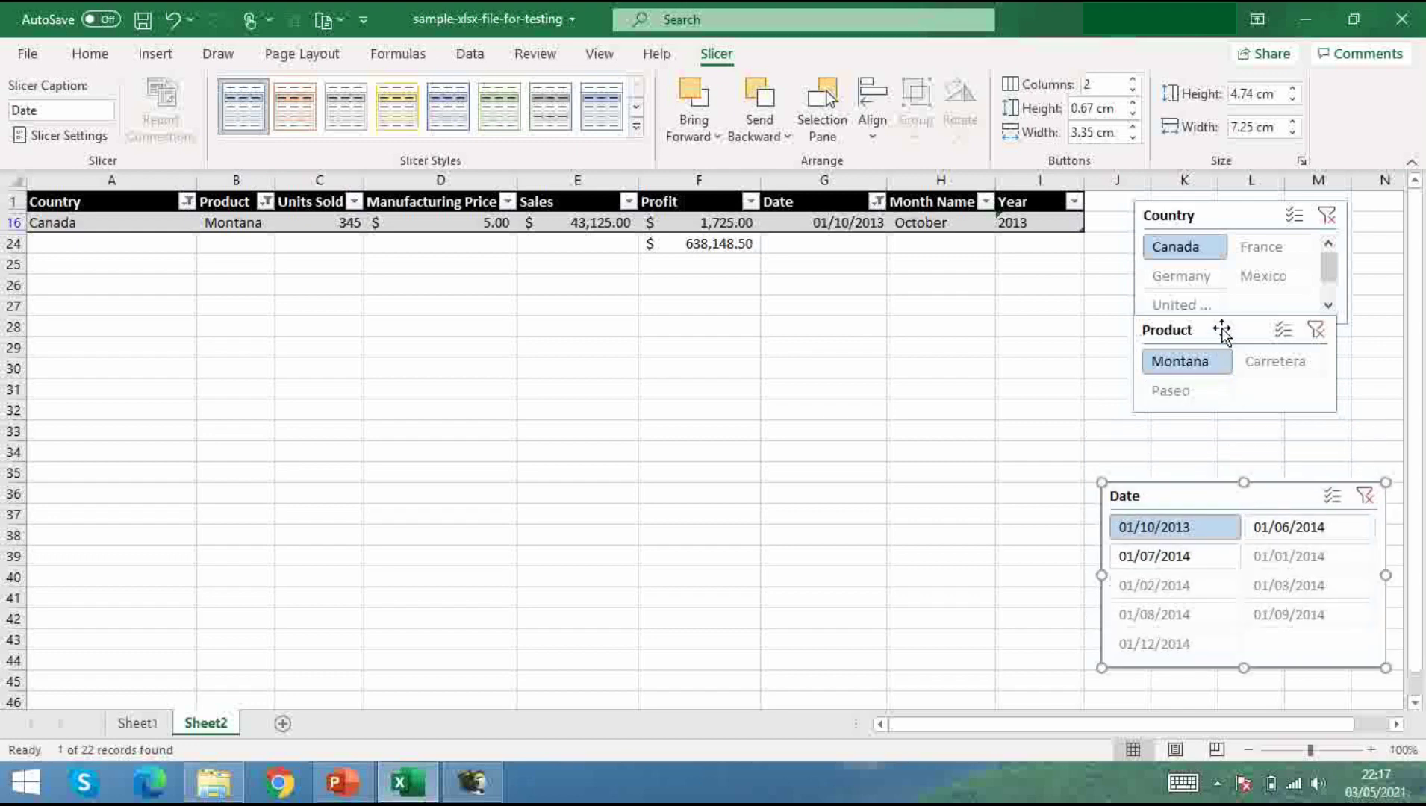
left_click_drag(1222, 331, 1219, 354)
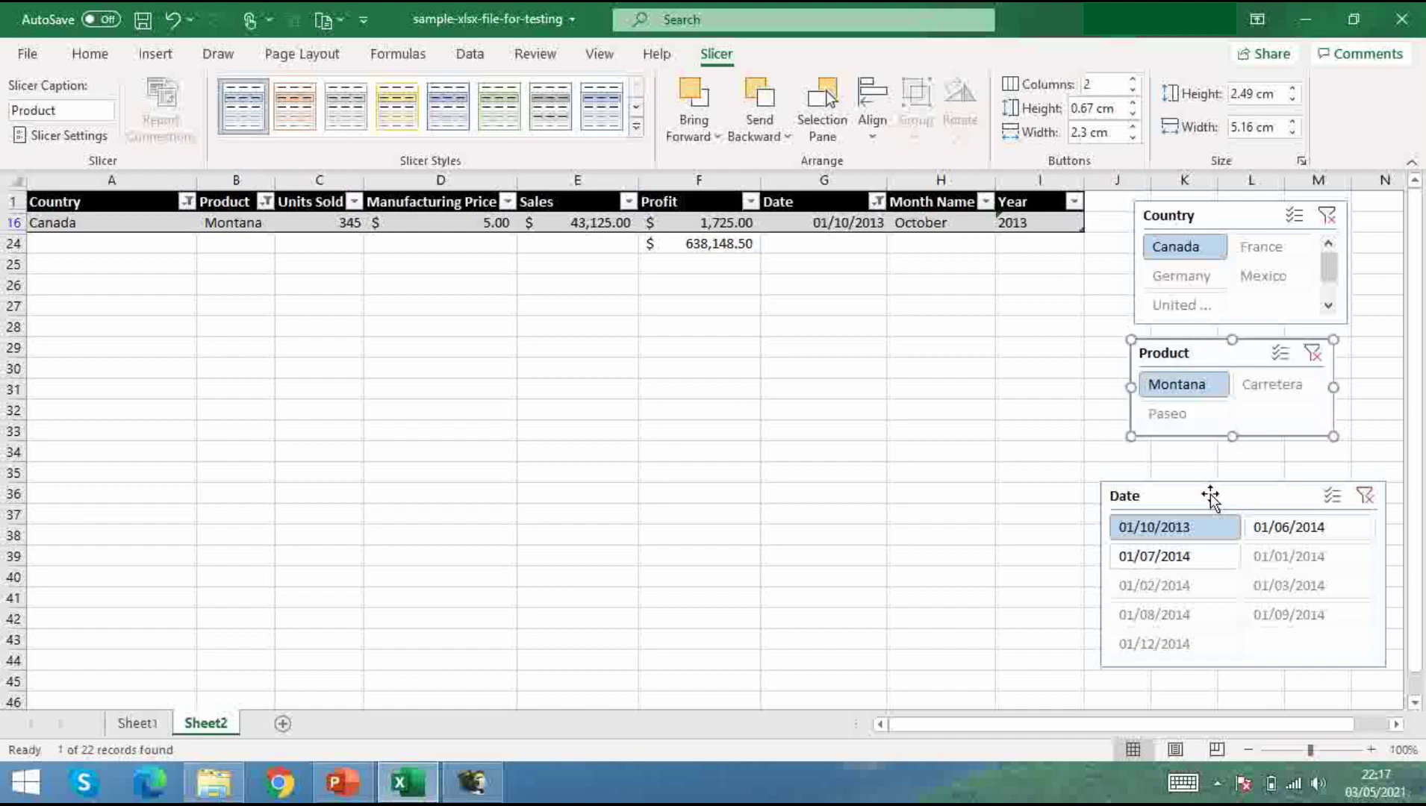
left_click_drag(1210, 497, 1214, 481)
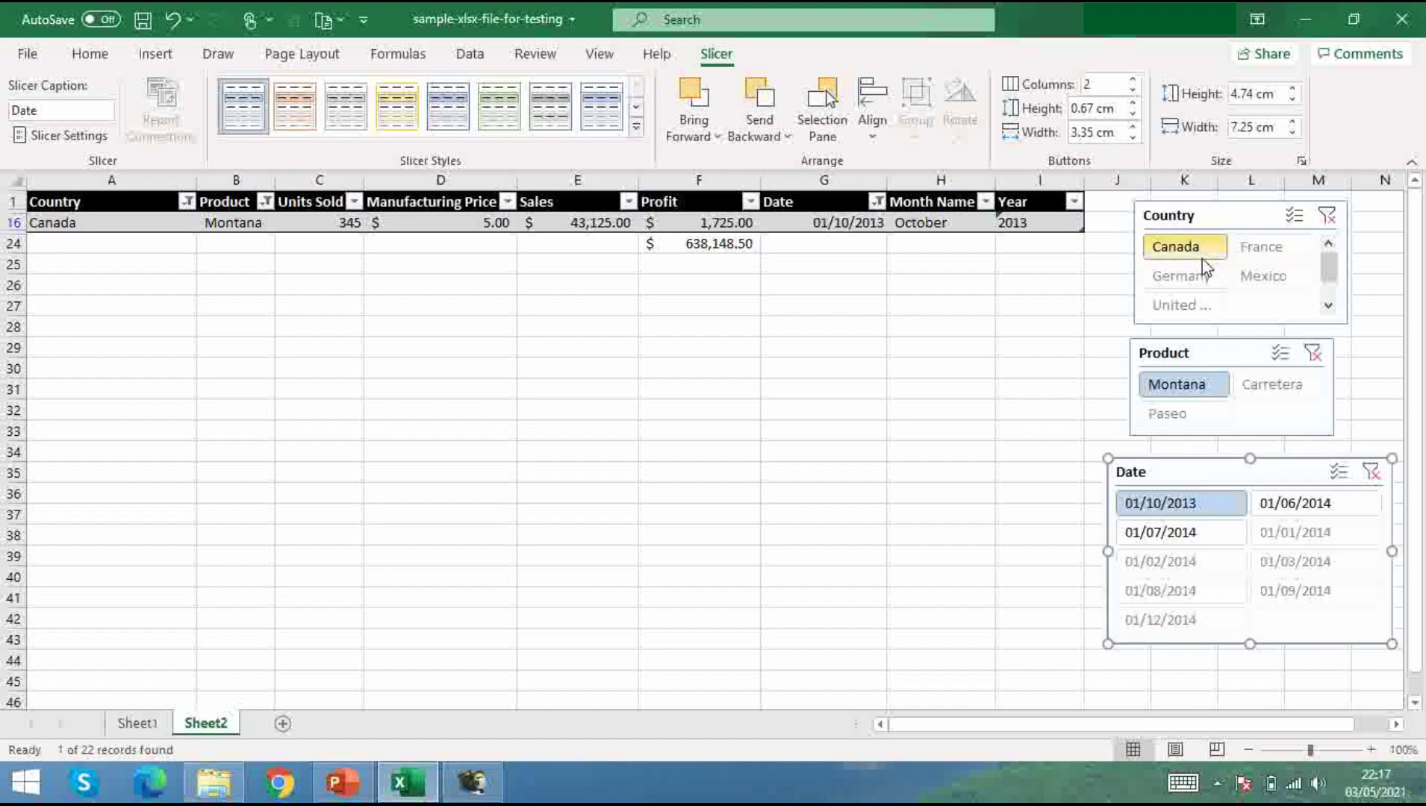
Step: Clear the filters of the Country, Product and Date slicers
left_click(1326, 216)
left_click(1312, 352)
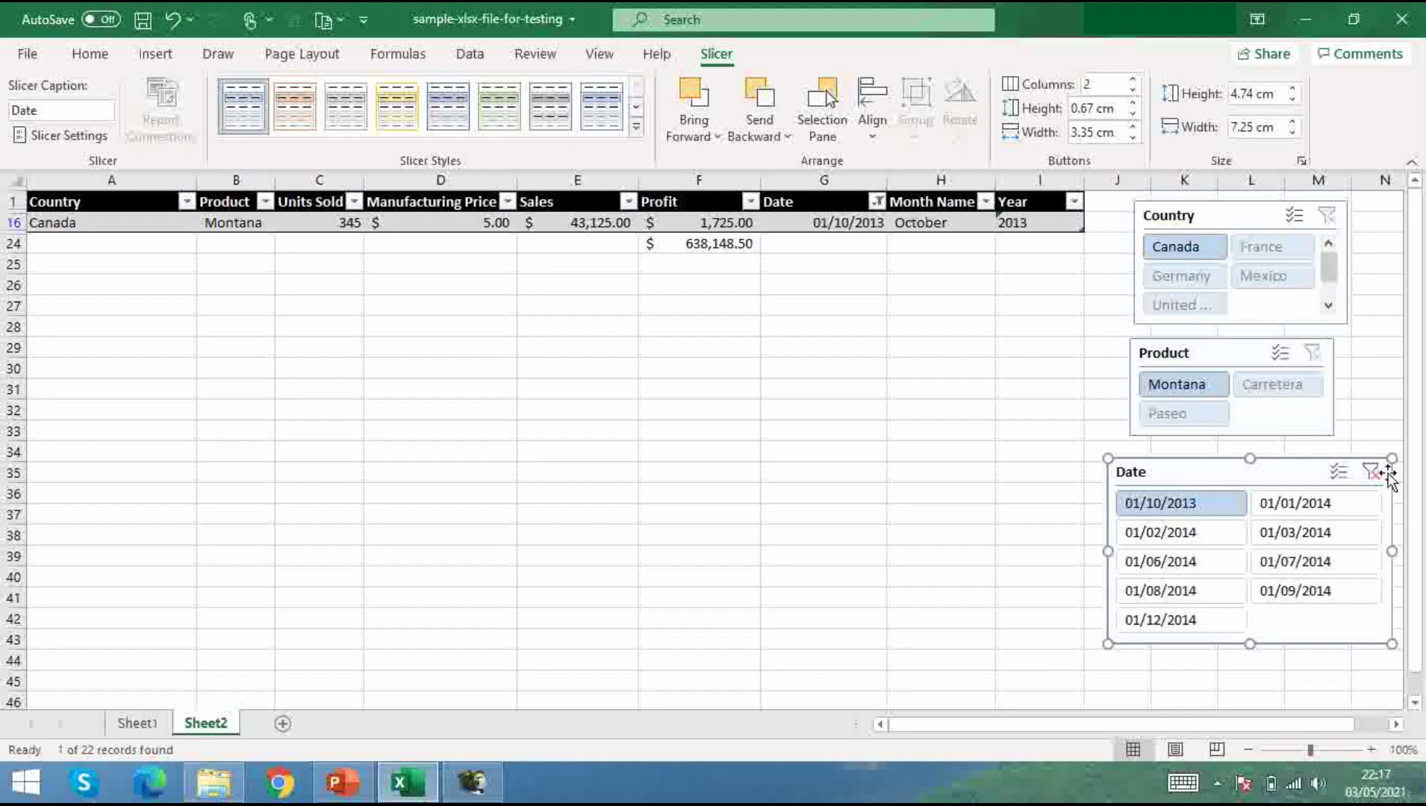
left_click(1370, 472)
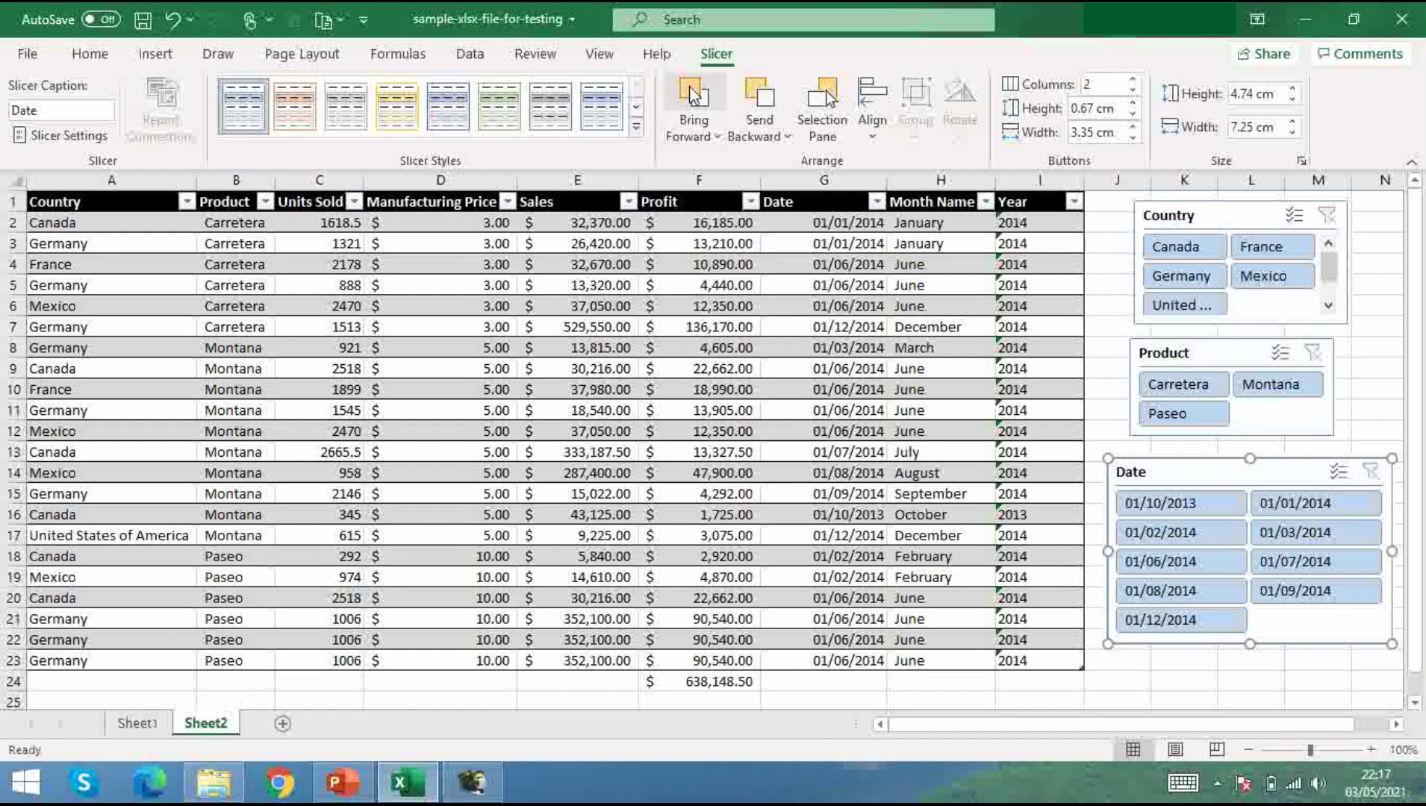
Step: Select a Profit cell inside the table and show the table's design tools
left_click(699, 348)
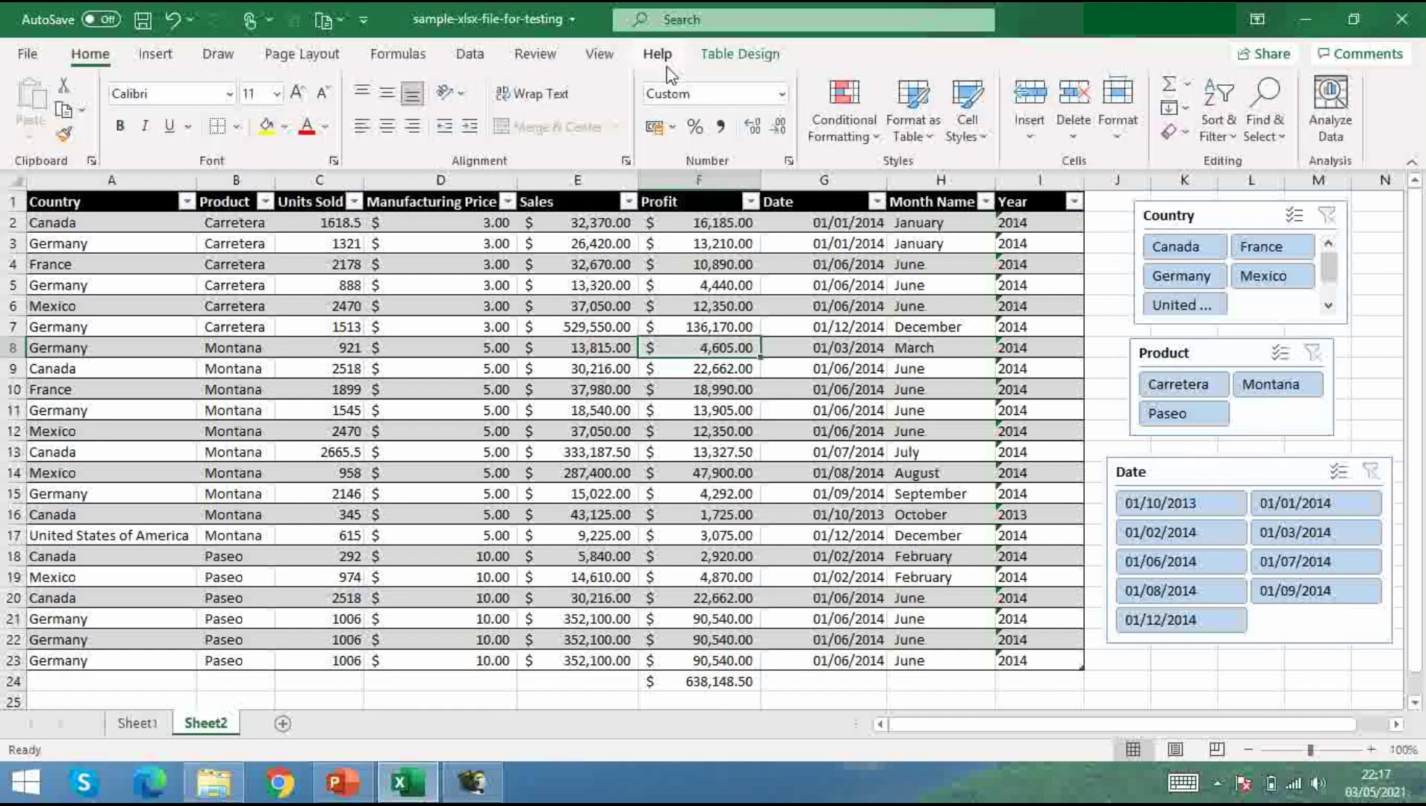
left_click(748, 57)
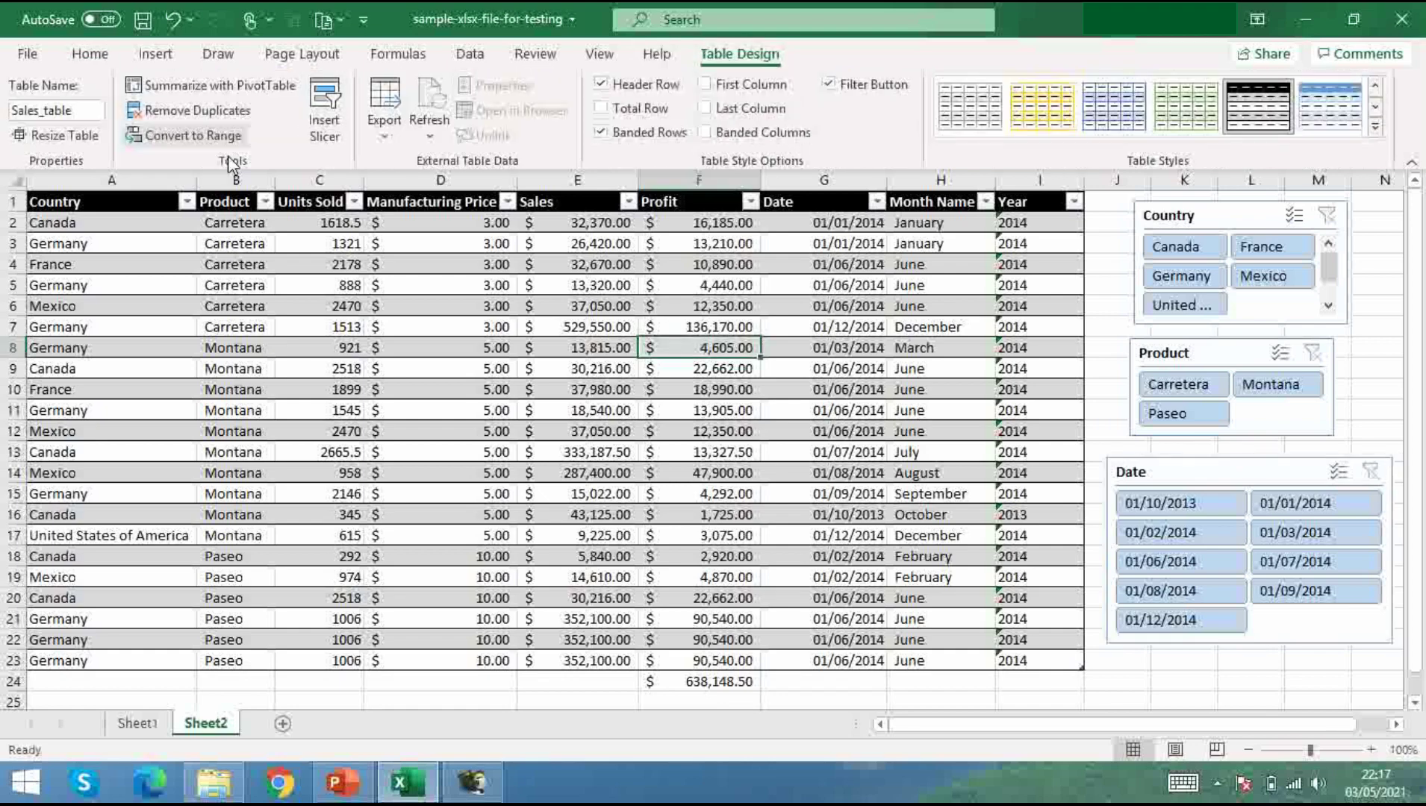